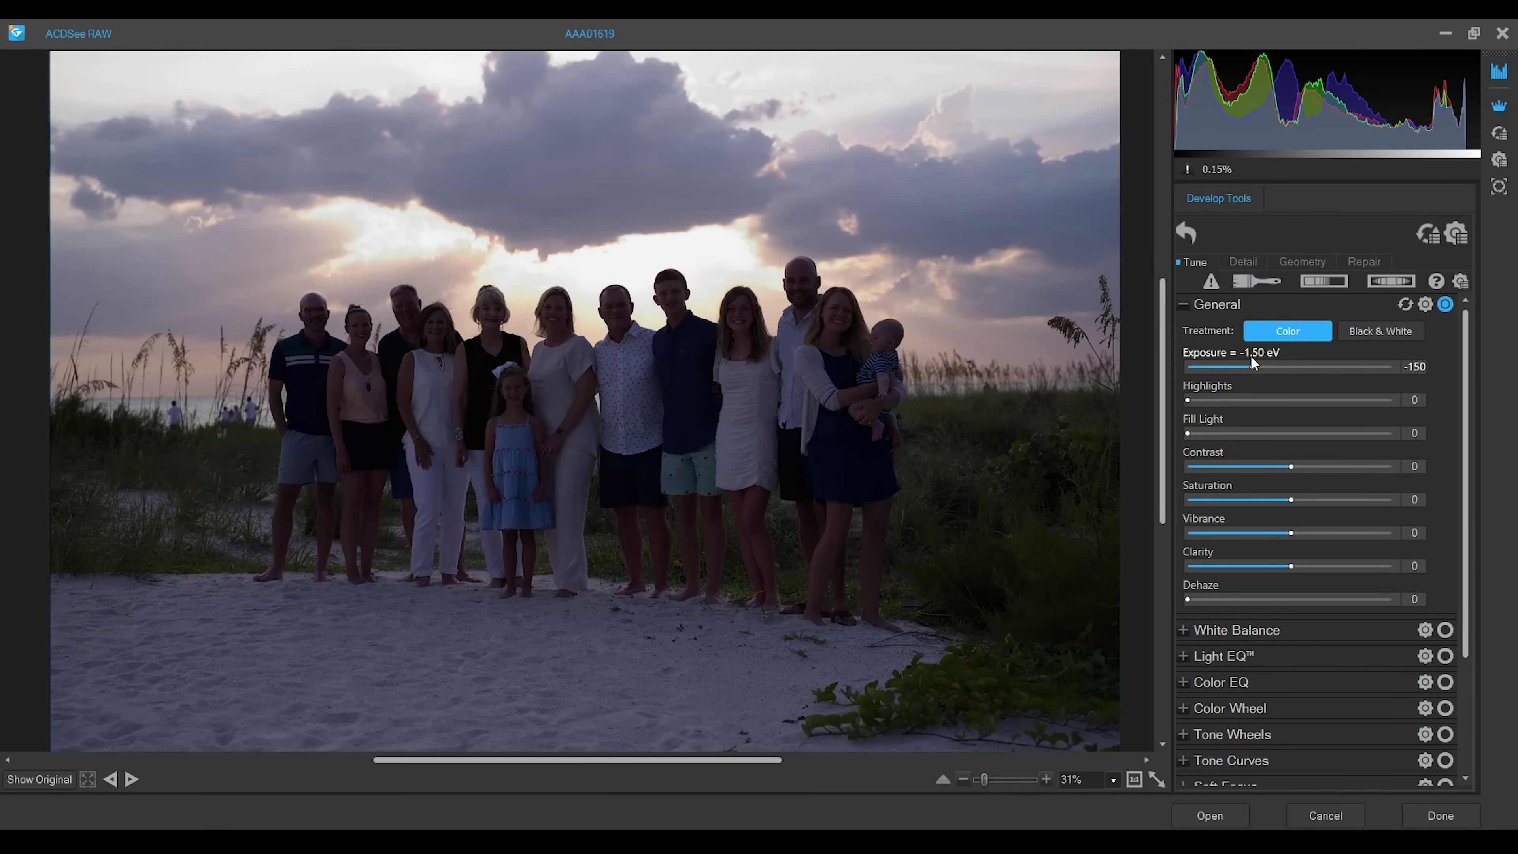
# Raise Exposure to -1.01 eV, Fill Light to 91 and Highlights to 170.
pyautogui.moveTo(1249, 366); pyautogui.dragTo(1263, 366)
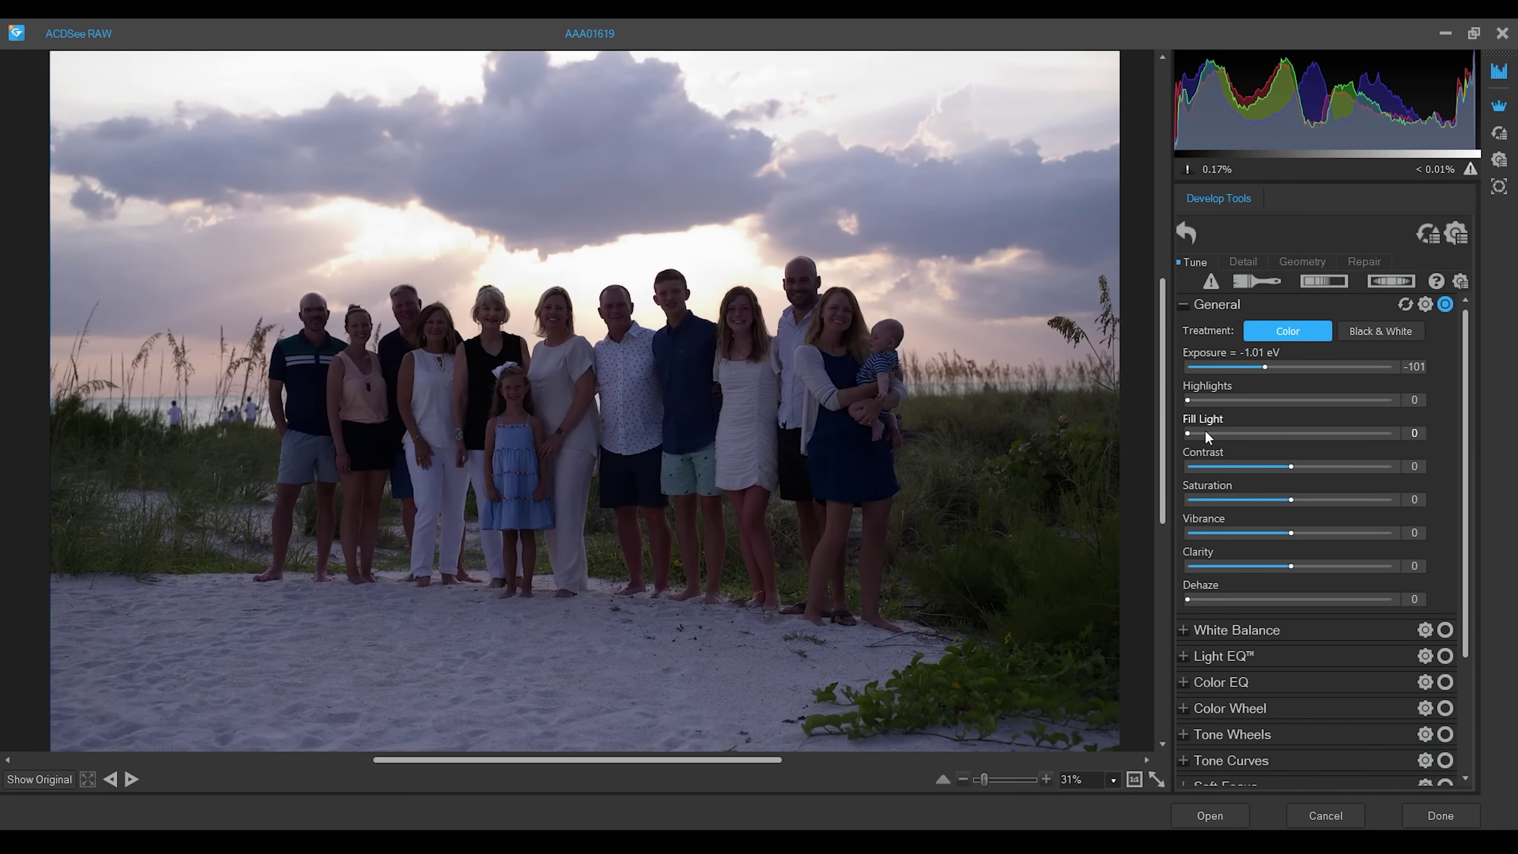
pyautogui.moveTo(1187, 432); pyautogui.dragTo(1307, 416)
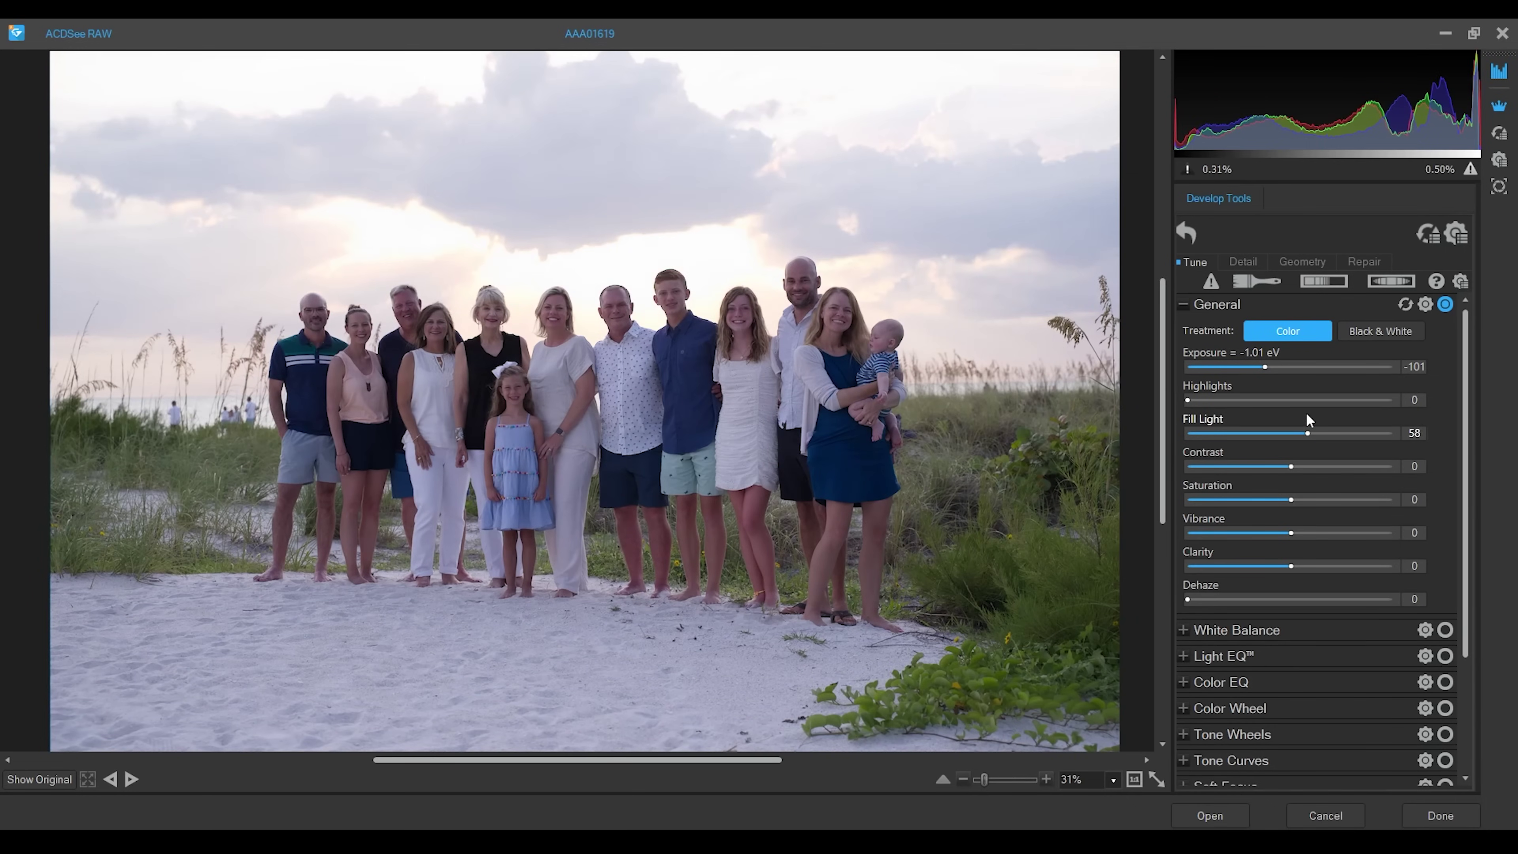
pyautogui.moveTo(1309, 413); pyautogui.dragTo(1310, 413)
pyautogui.moveTo(1187, 399); pyautogui.dragTo(1327, 370)
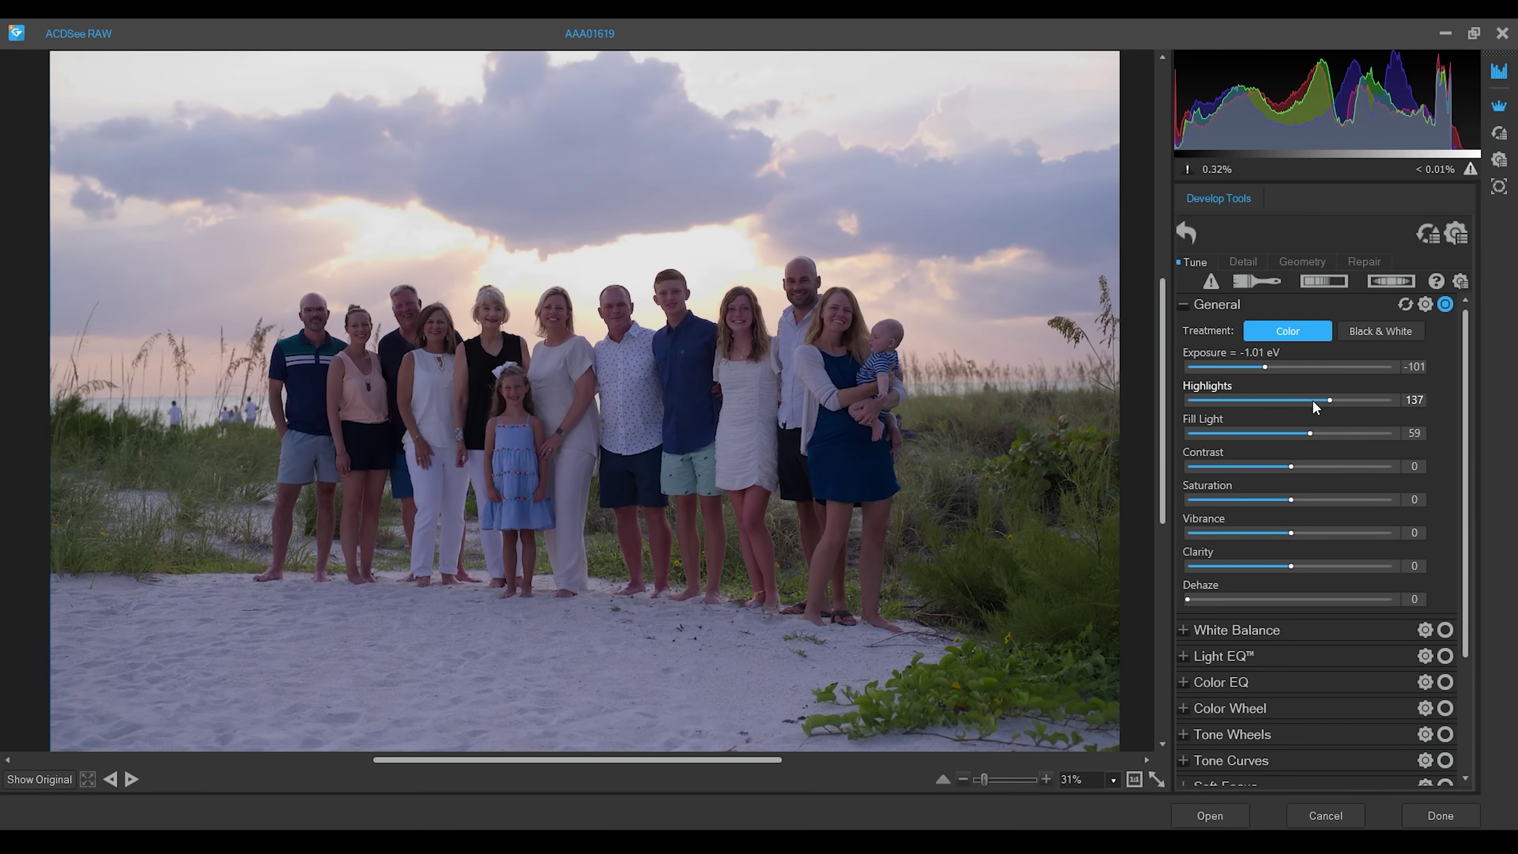
pyautogui.moveTo(1309, 429); pyautogui.dragTo(1395, 421)
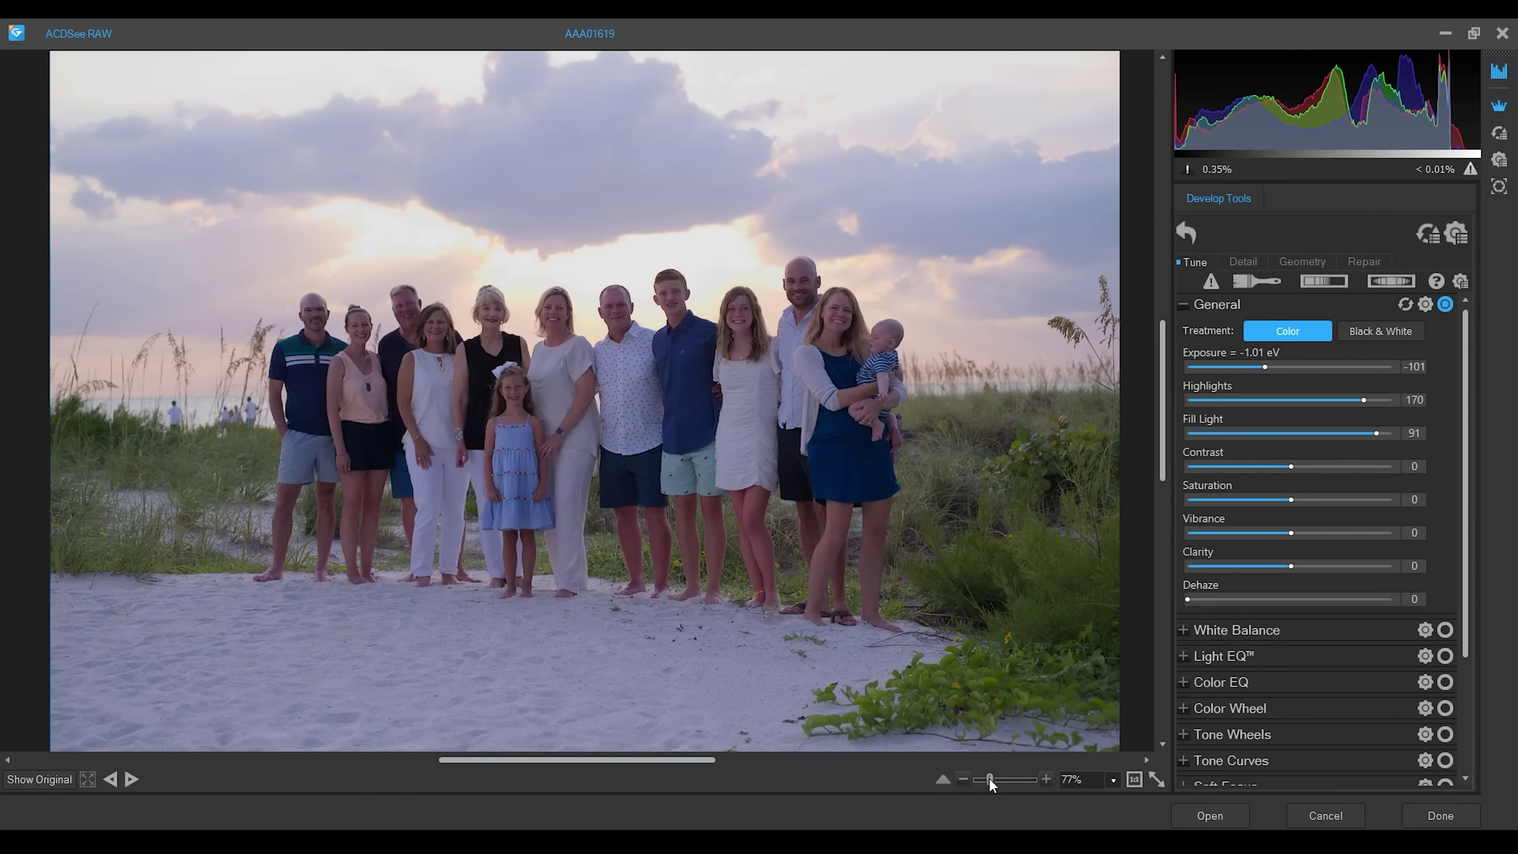
# Zoom in to check the faces, then zoom back out.
pyautogui.moveTo(991, 780); pyautogui.dragTo(995, 780)
pyautogui.scroll(3, 727, 282)
pyautogui.moveTo(728, 283); pyautogui.dragTo(627, 295)
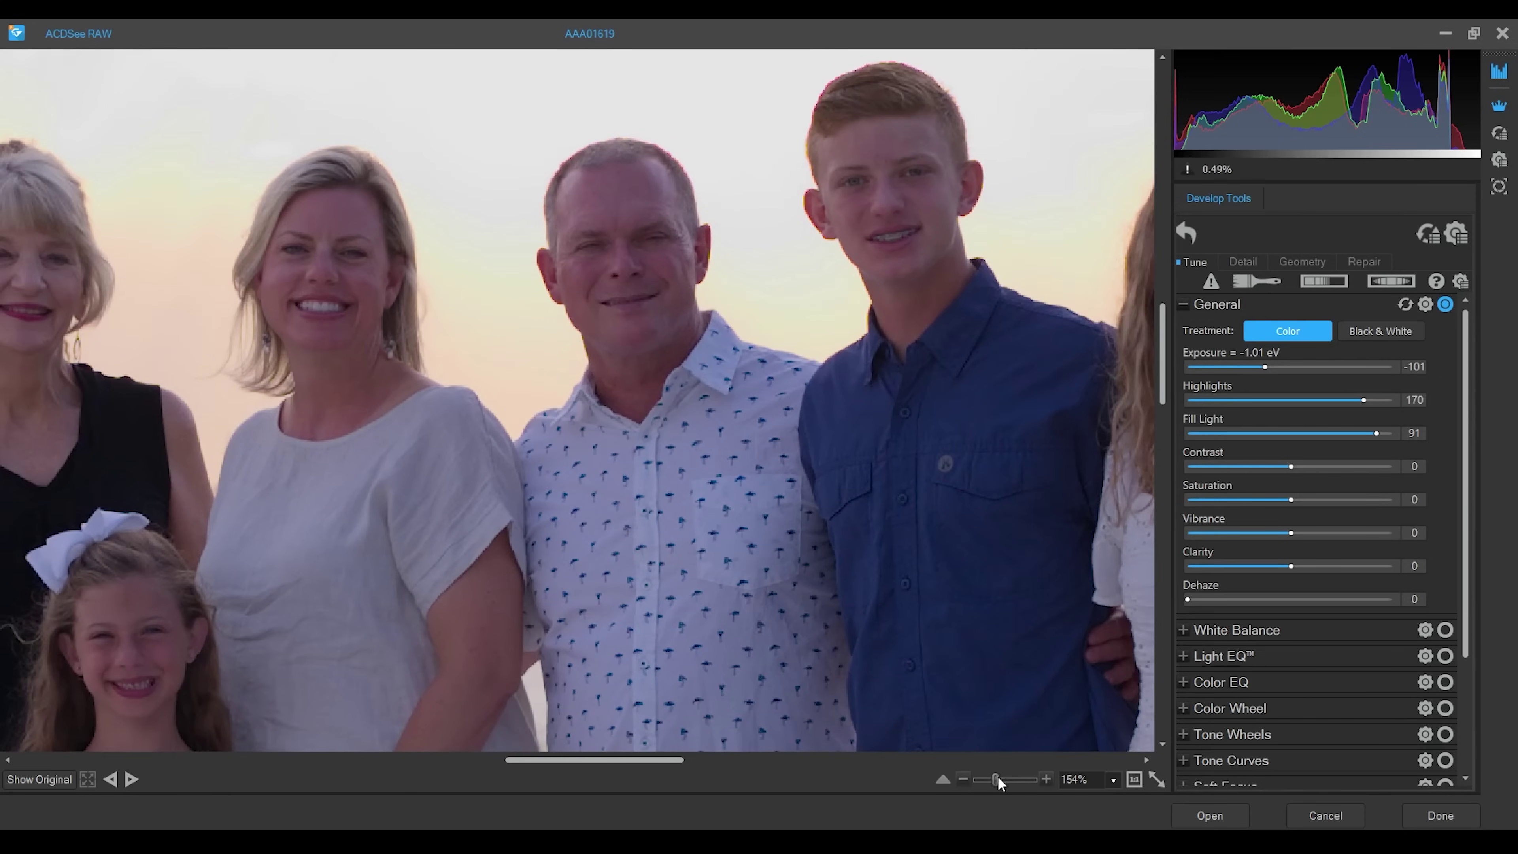
pyautogui.moveTo(996, 781); pyautogui.dragTo(989, 782)
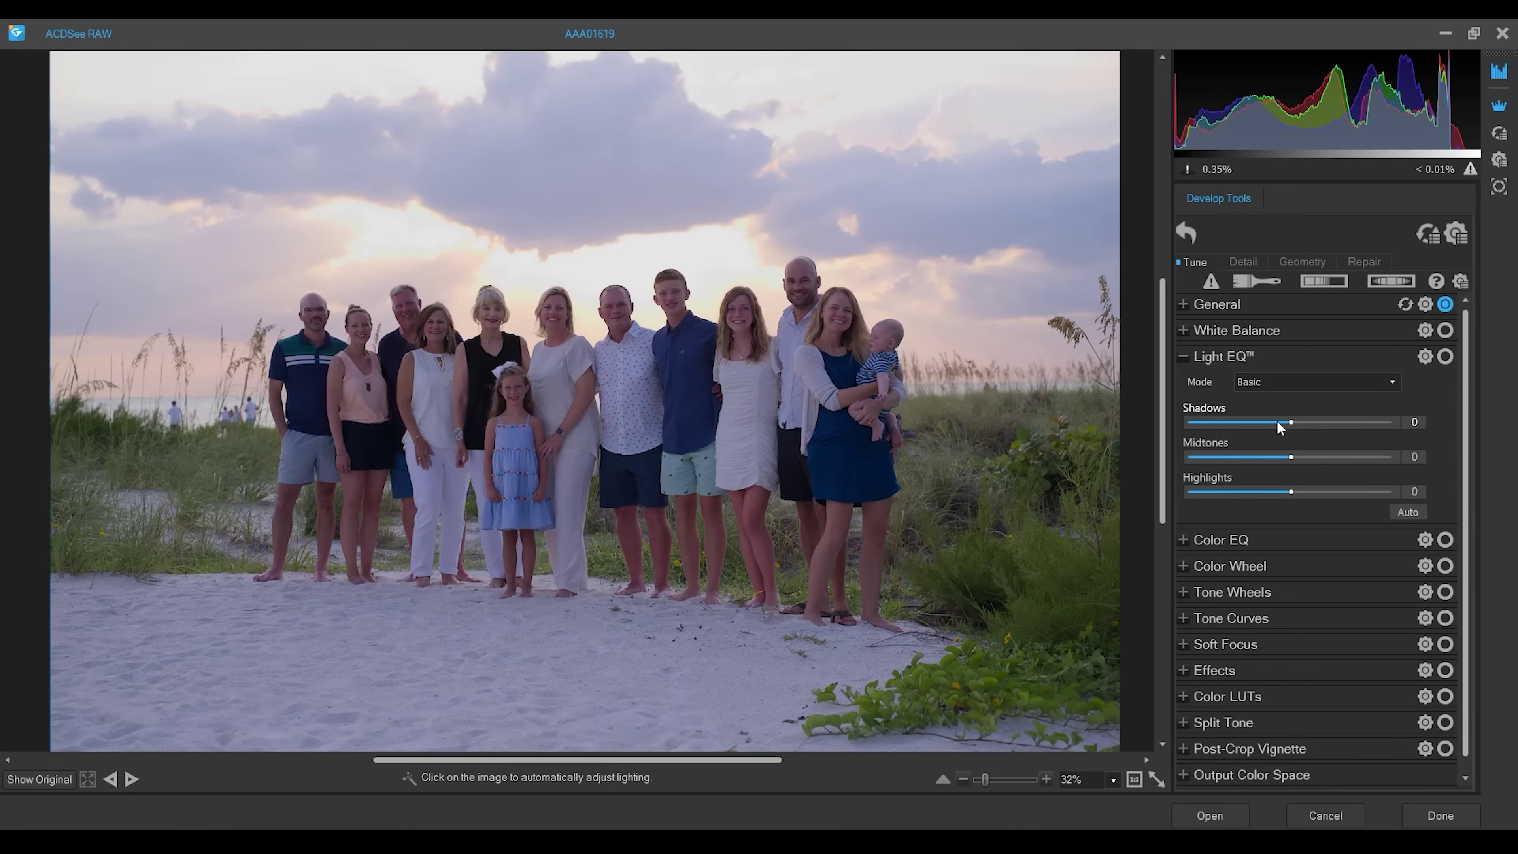
# Adjust the Light EQ shadows, then try a saturation boost and reset General Saturation to 1.
pyautogui.moveTo(1290, 421)
pyautogui.mouseDown()
pyautogui.moveTo(1307, 419)
pyautogui.moveTo(1280, 421)
pyautogui.moveTo(1322, 449)
pyautogui.moveTo(1306, 443)
pyautogui.mouseUp()
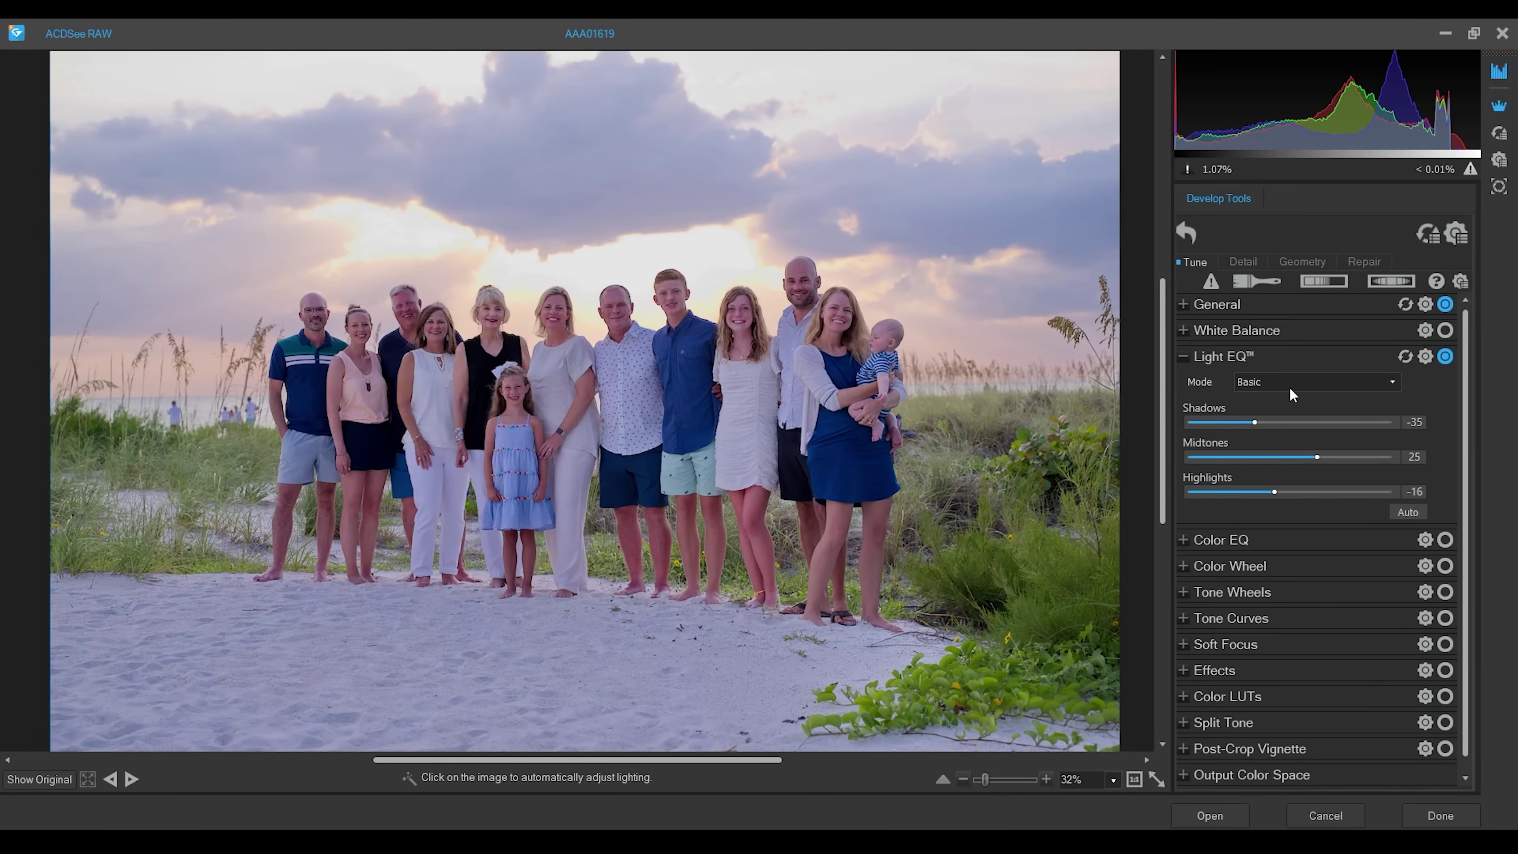
pyautogui.click(1288, 305)
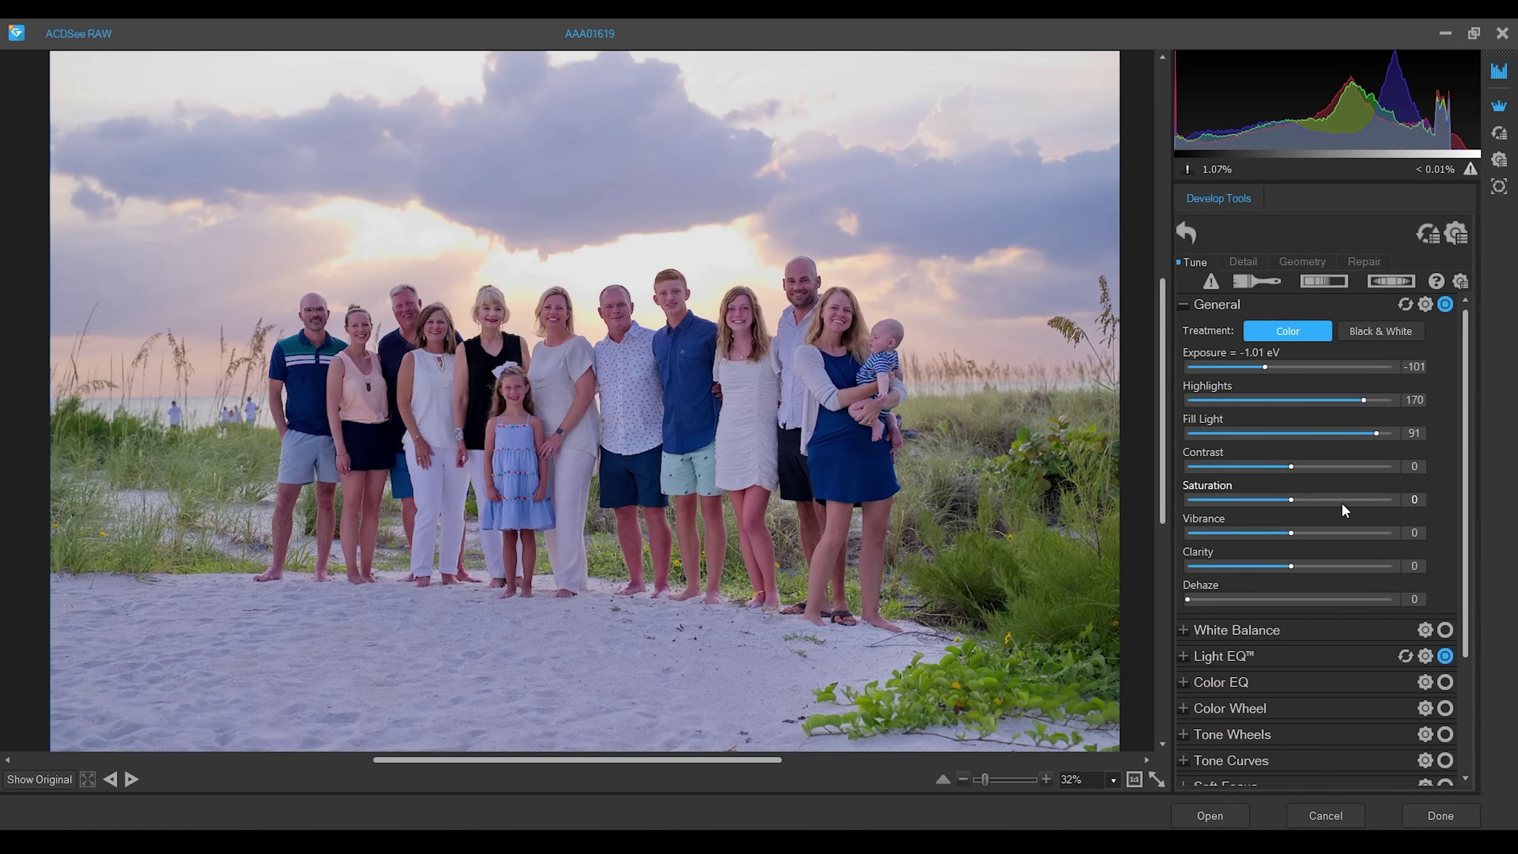
pyautogui.moveTo(1340, 498); pyautogui.dragTo(1342, 504)
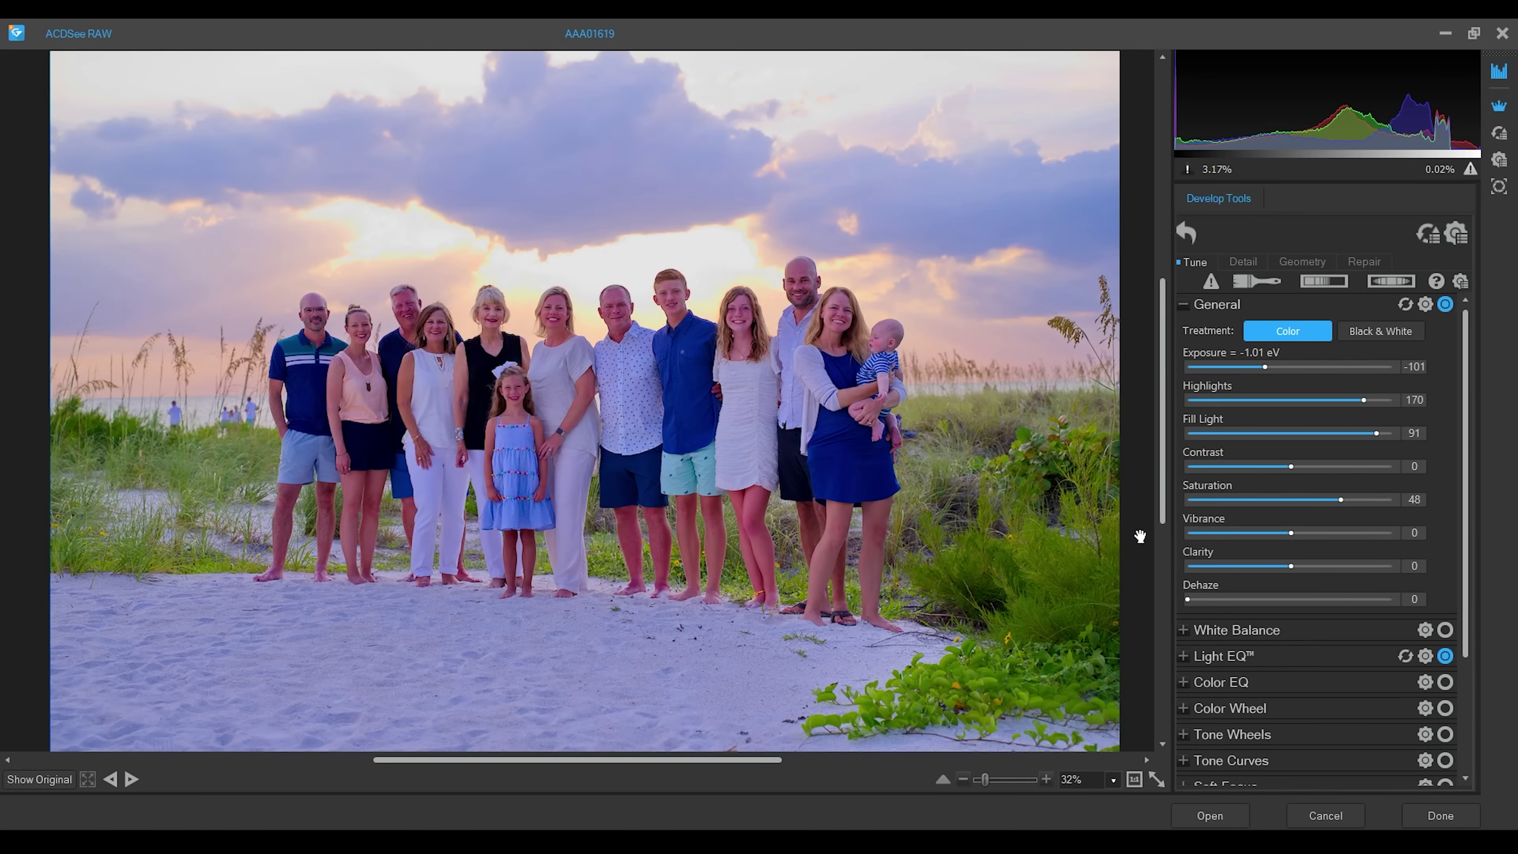
pyautogui.click(1293, 501)
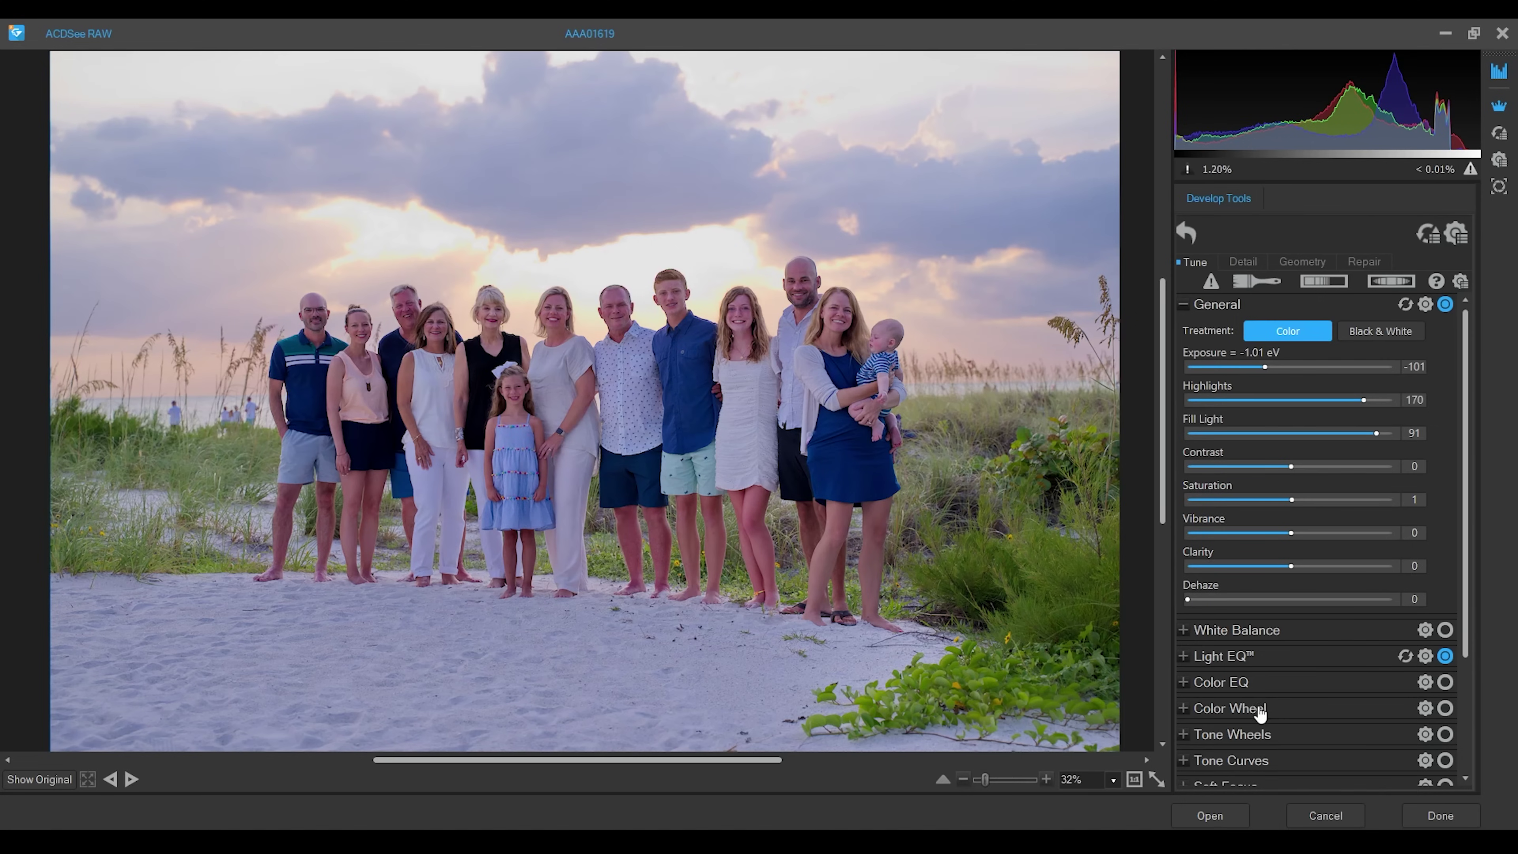
pyautogui.click(1266, 685)
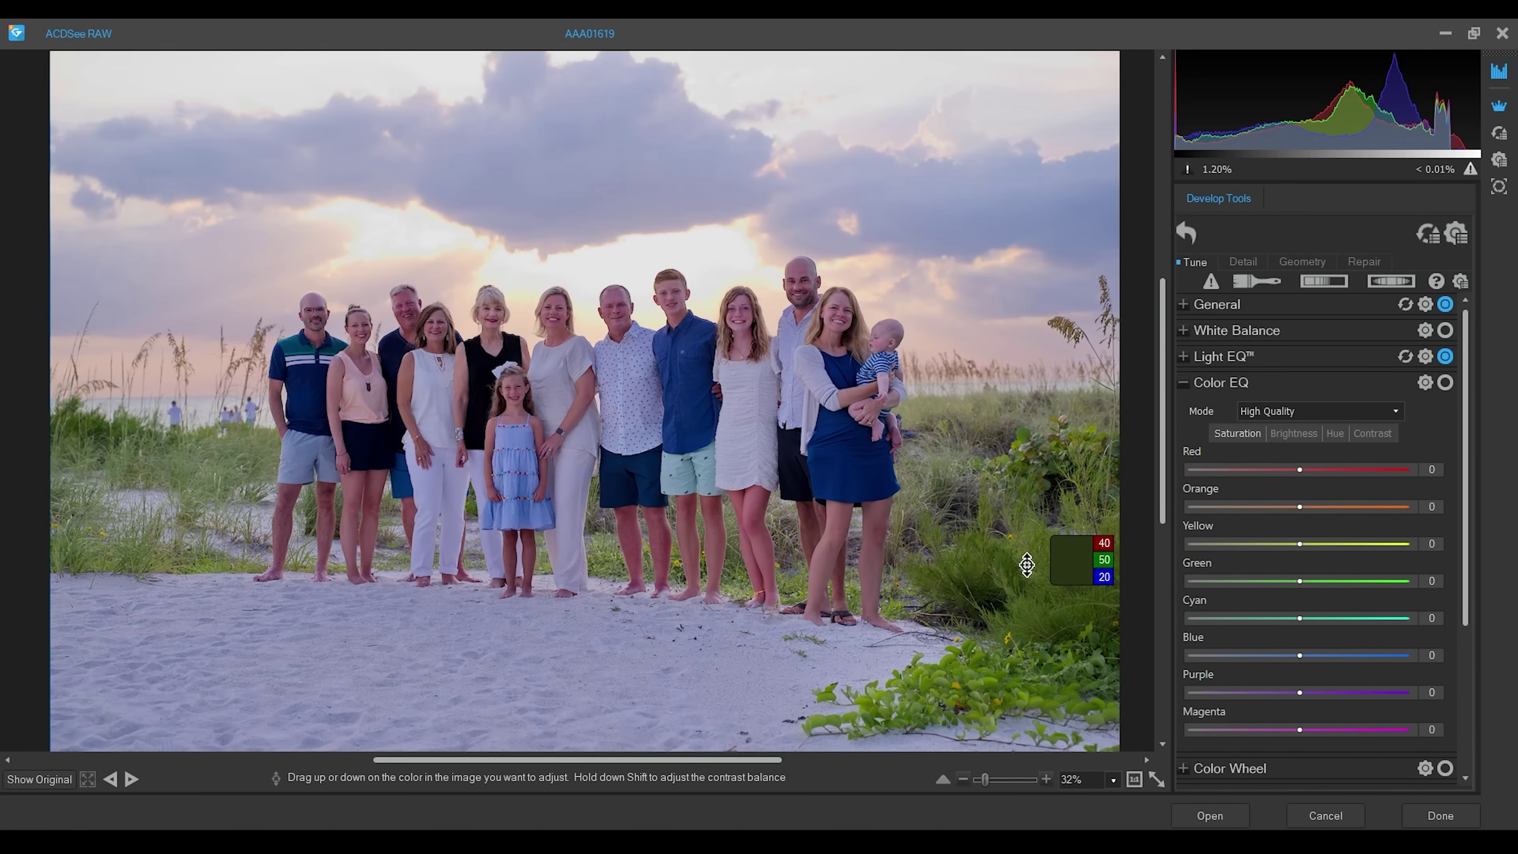
# Boost Color EQ saturation on grass and sky to Yellow 70, Green 36 and Blue 35.
pyautogui.moveTo(1035, 570); pyautogui.dragTo(1027, 790)
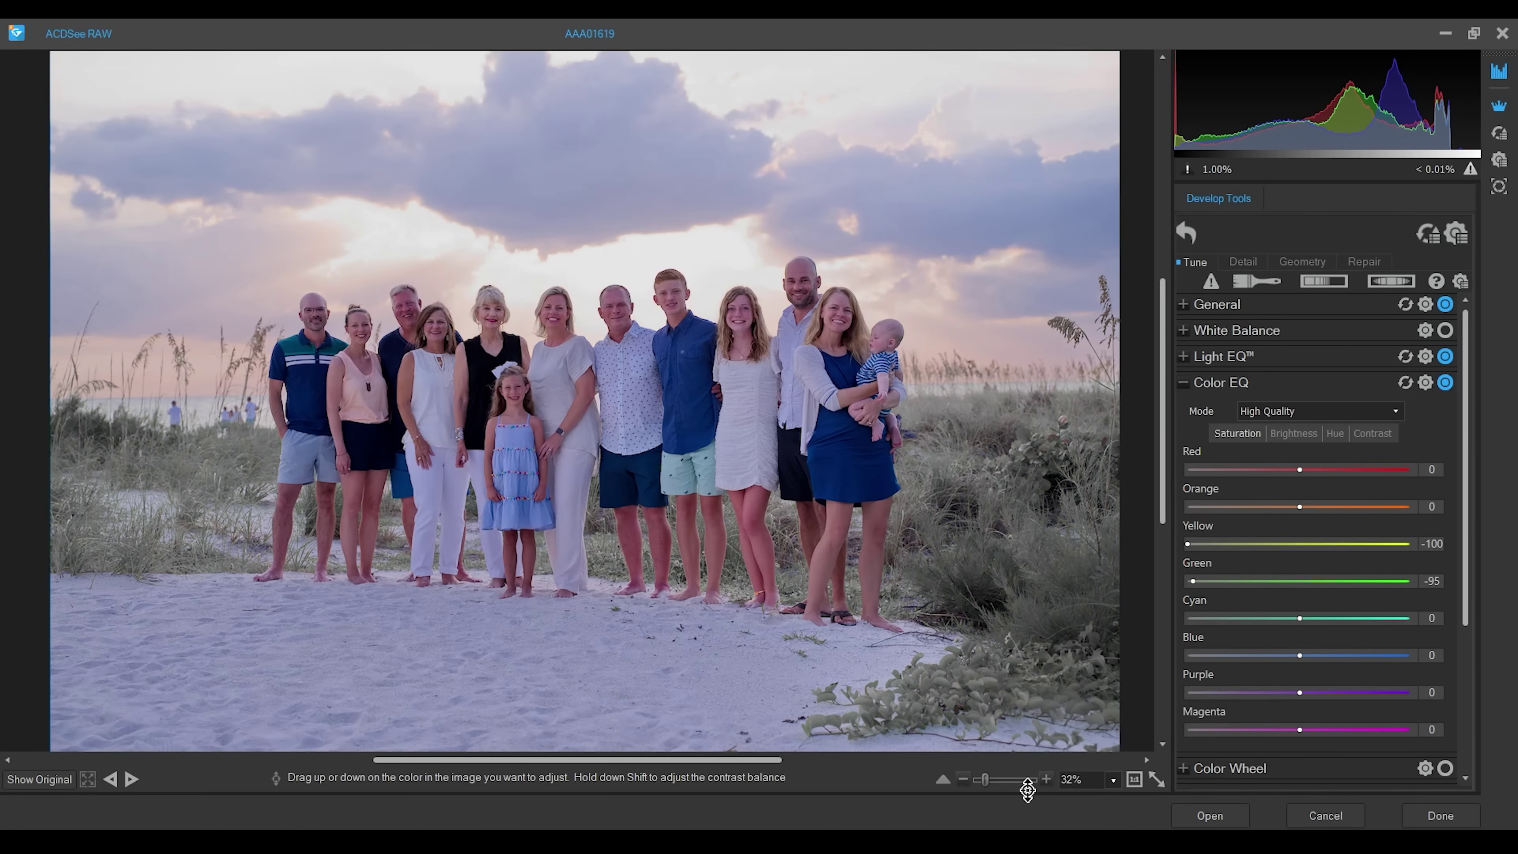
pyautogui.moveTo(1041, 582); pyautogui.dragTo(1040, 486)
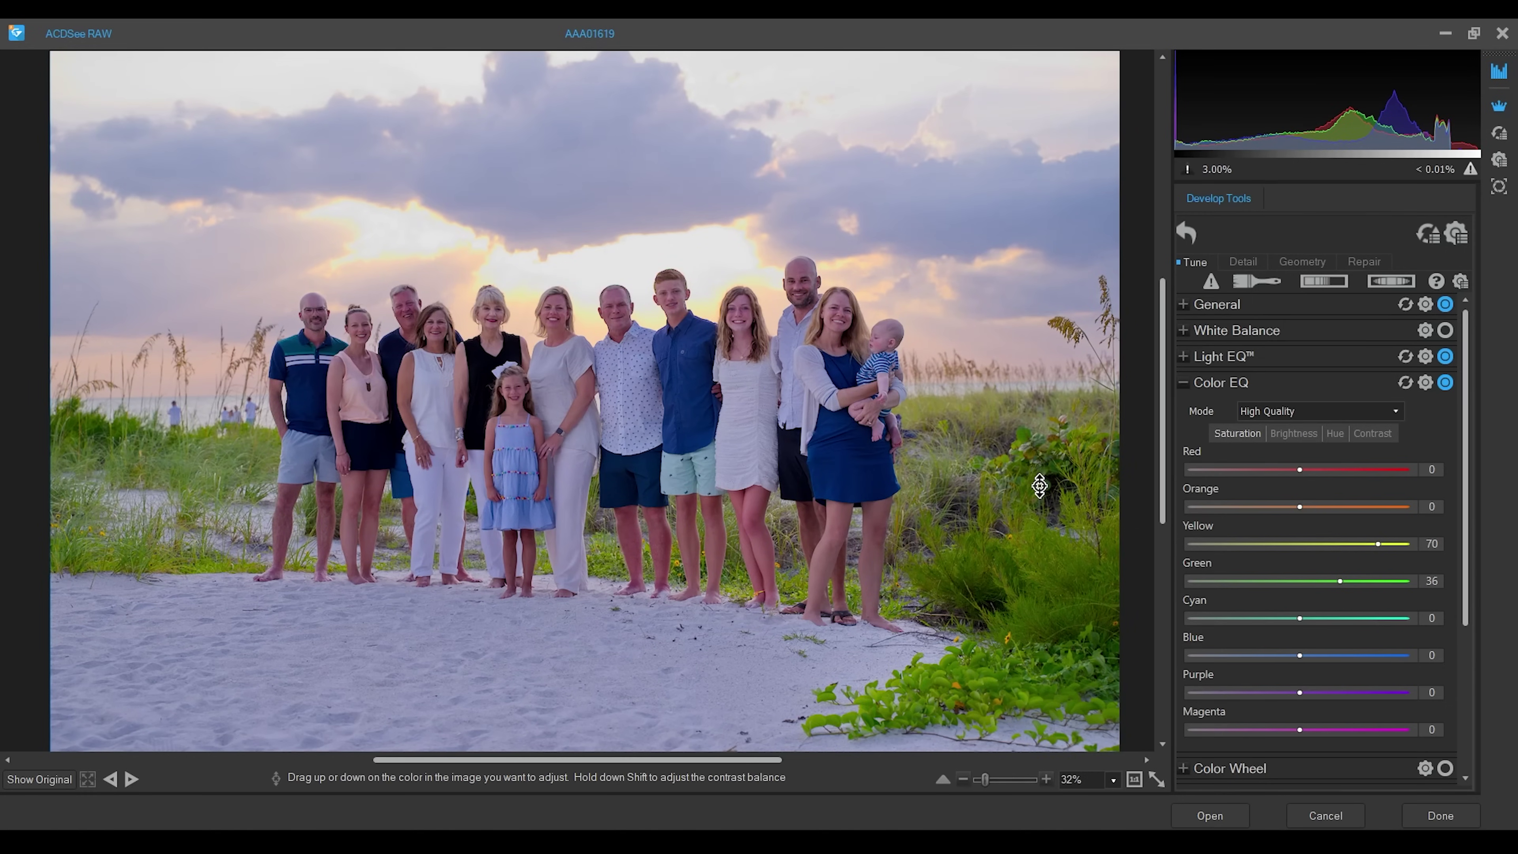
pyautogui.moveTo(536, 176); pyautogui.dragTo(533, 75)
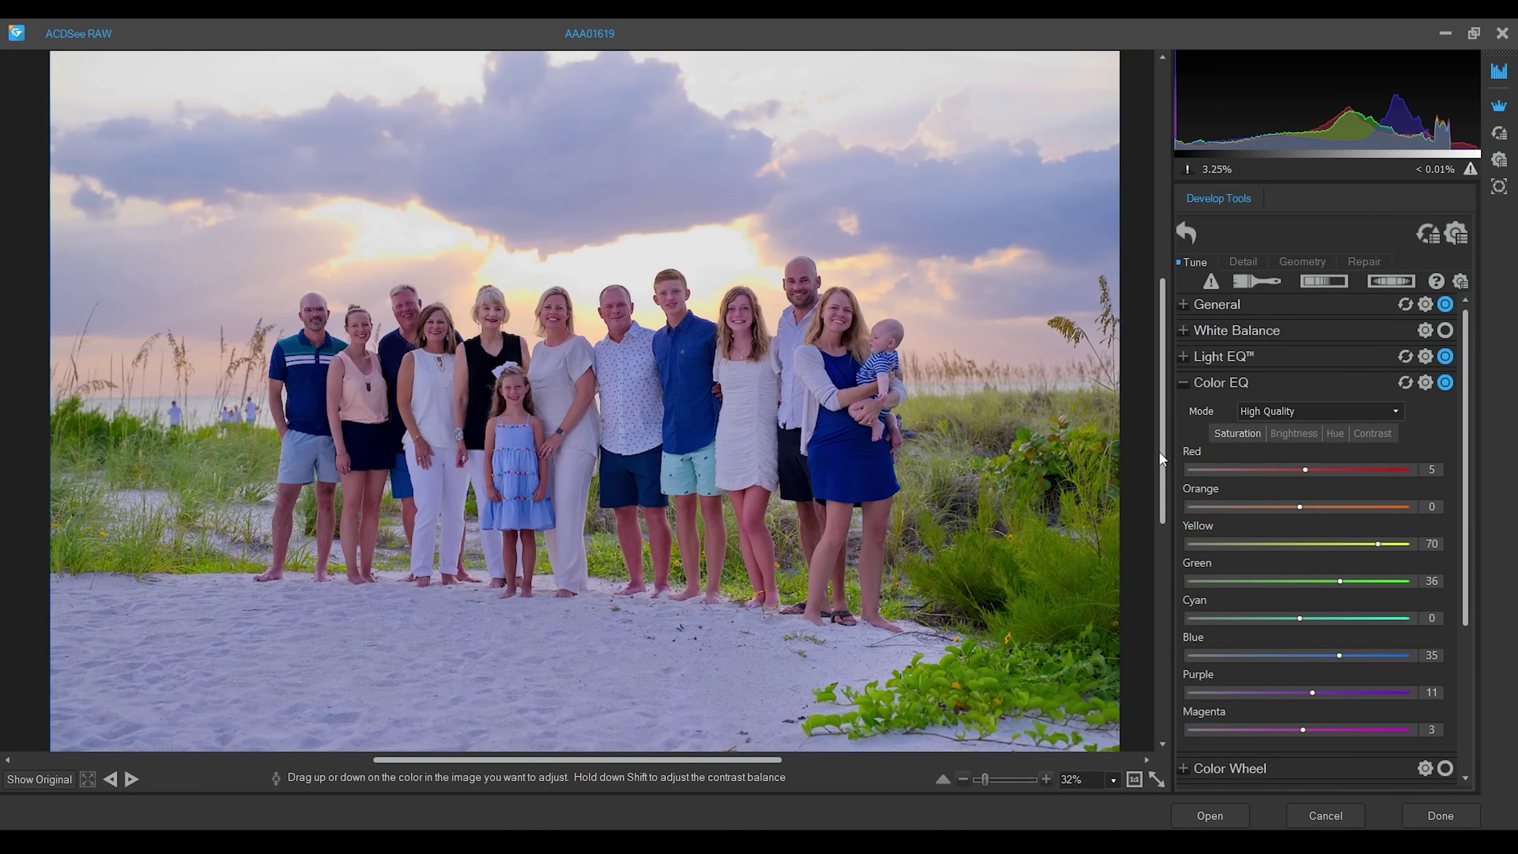
pyautogui.click(1297, 332)
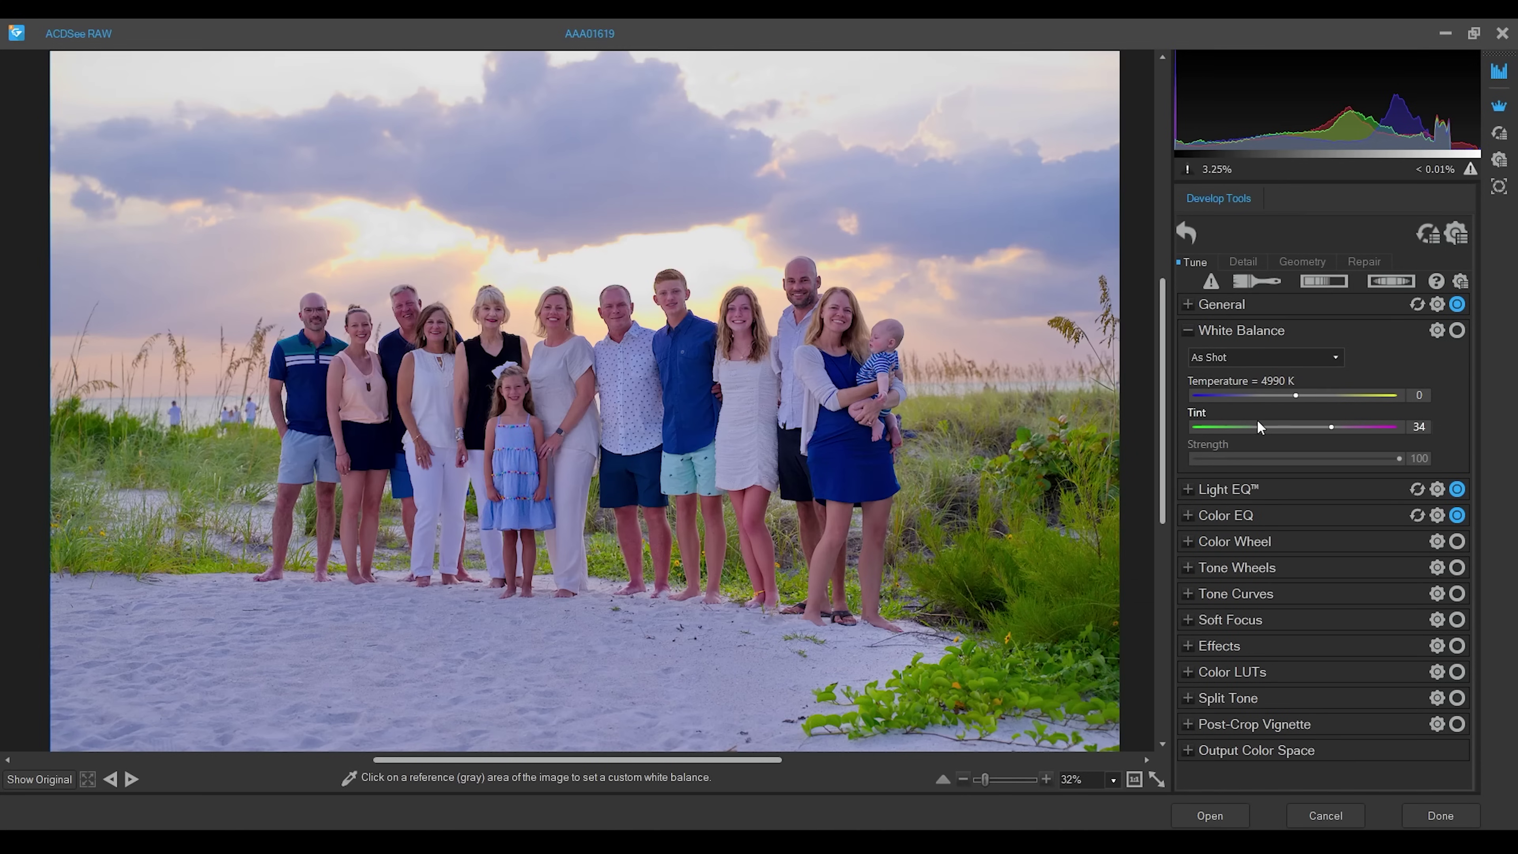
# Set a custom white balance of 5316 K with Tint lowered to 27.
pyautogui.click(1297, 396)
pyautogui.moveTo(1301, 396); pyautogui.dragTo(1311, 396)
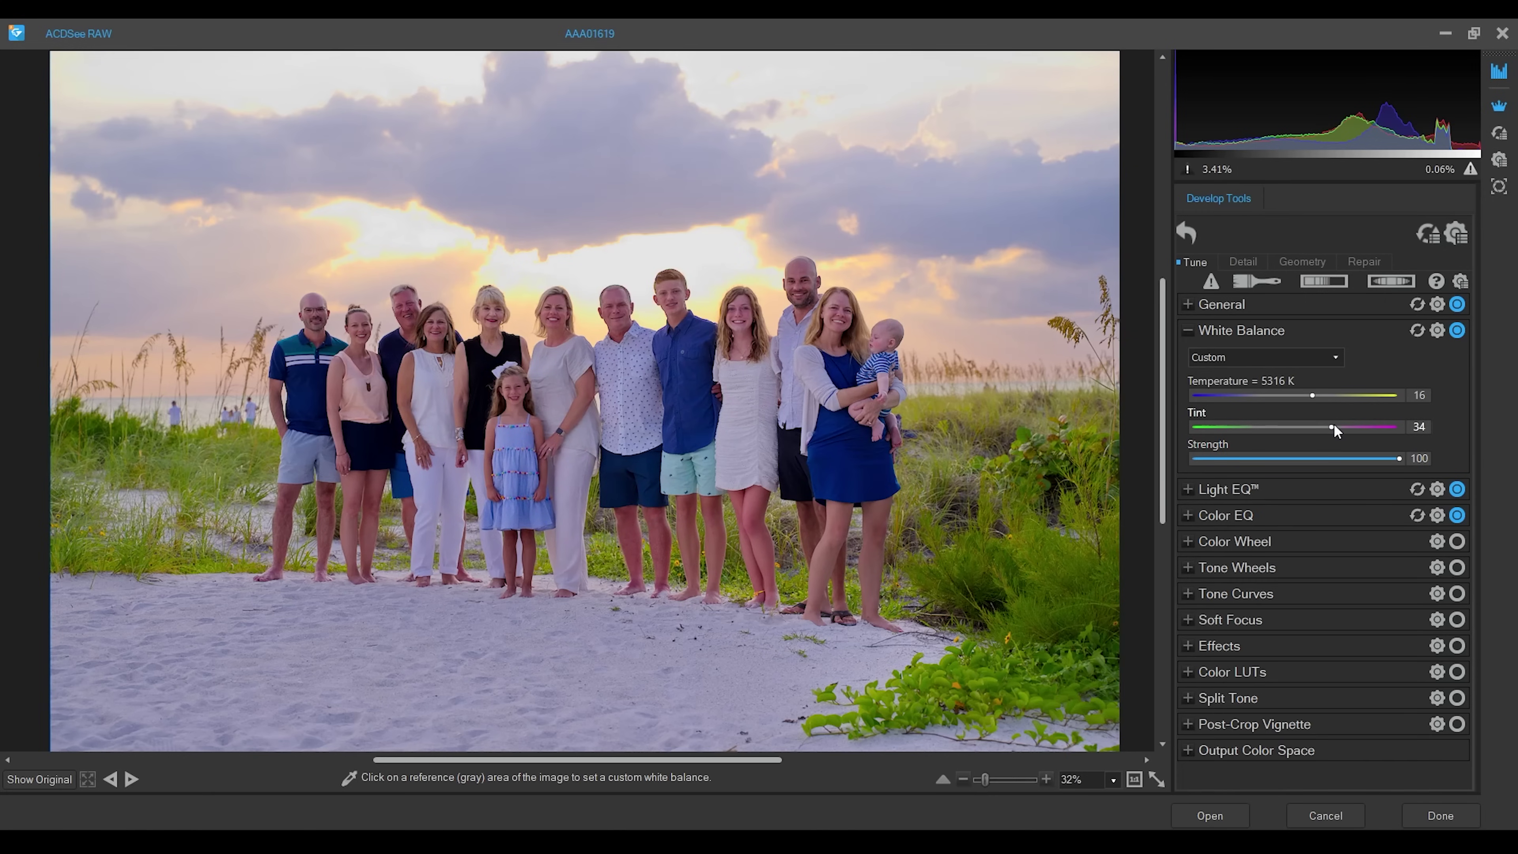
pyautogui.moveTo(1327, 426); pyautogui.dragTo(1319, 426)
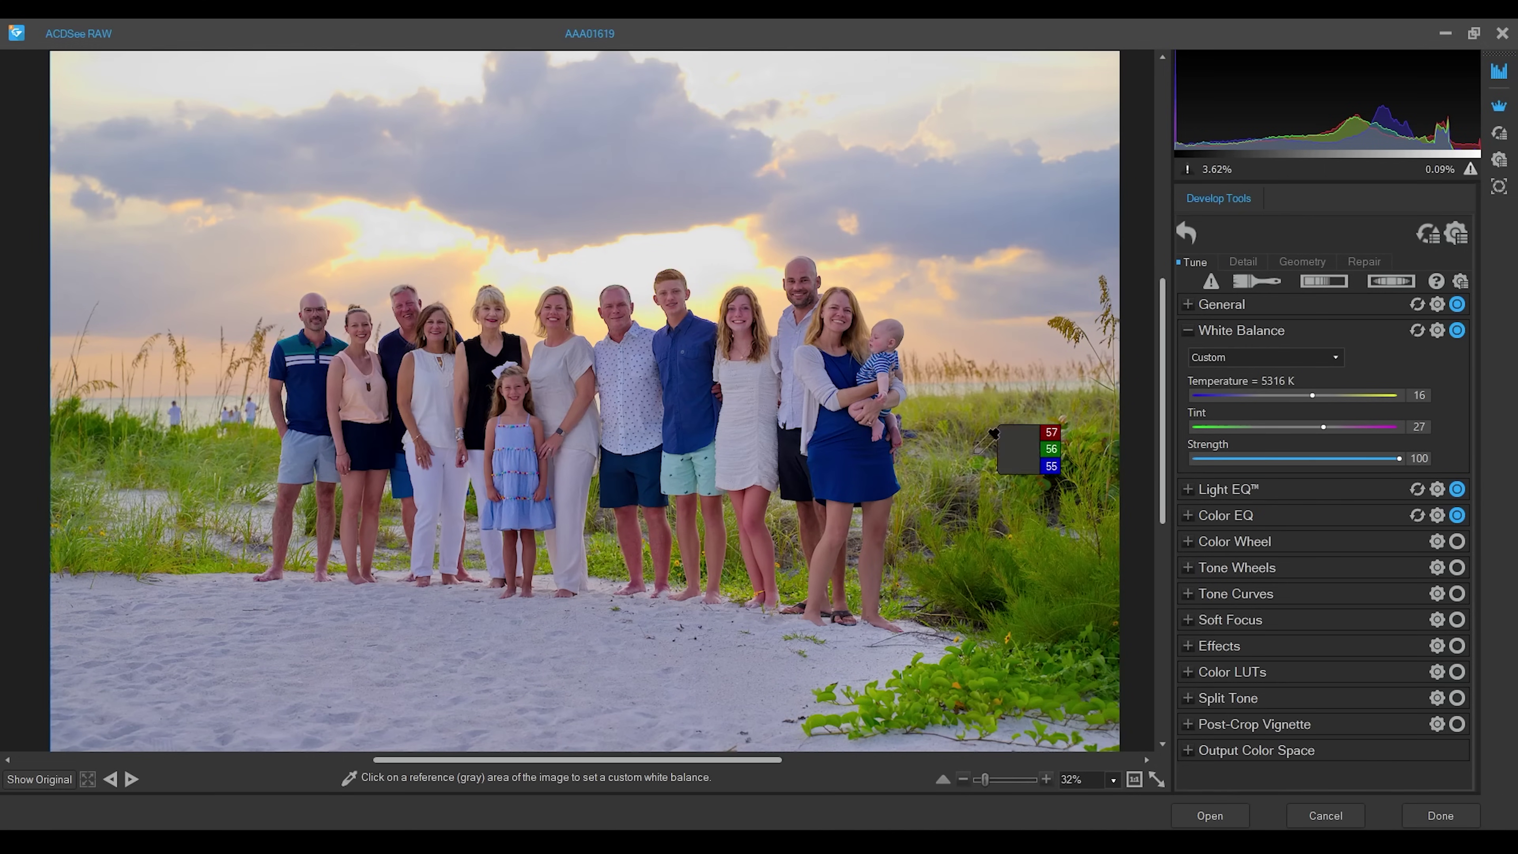
pyautogui.click(1298, 538)
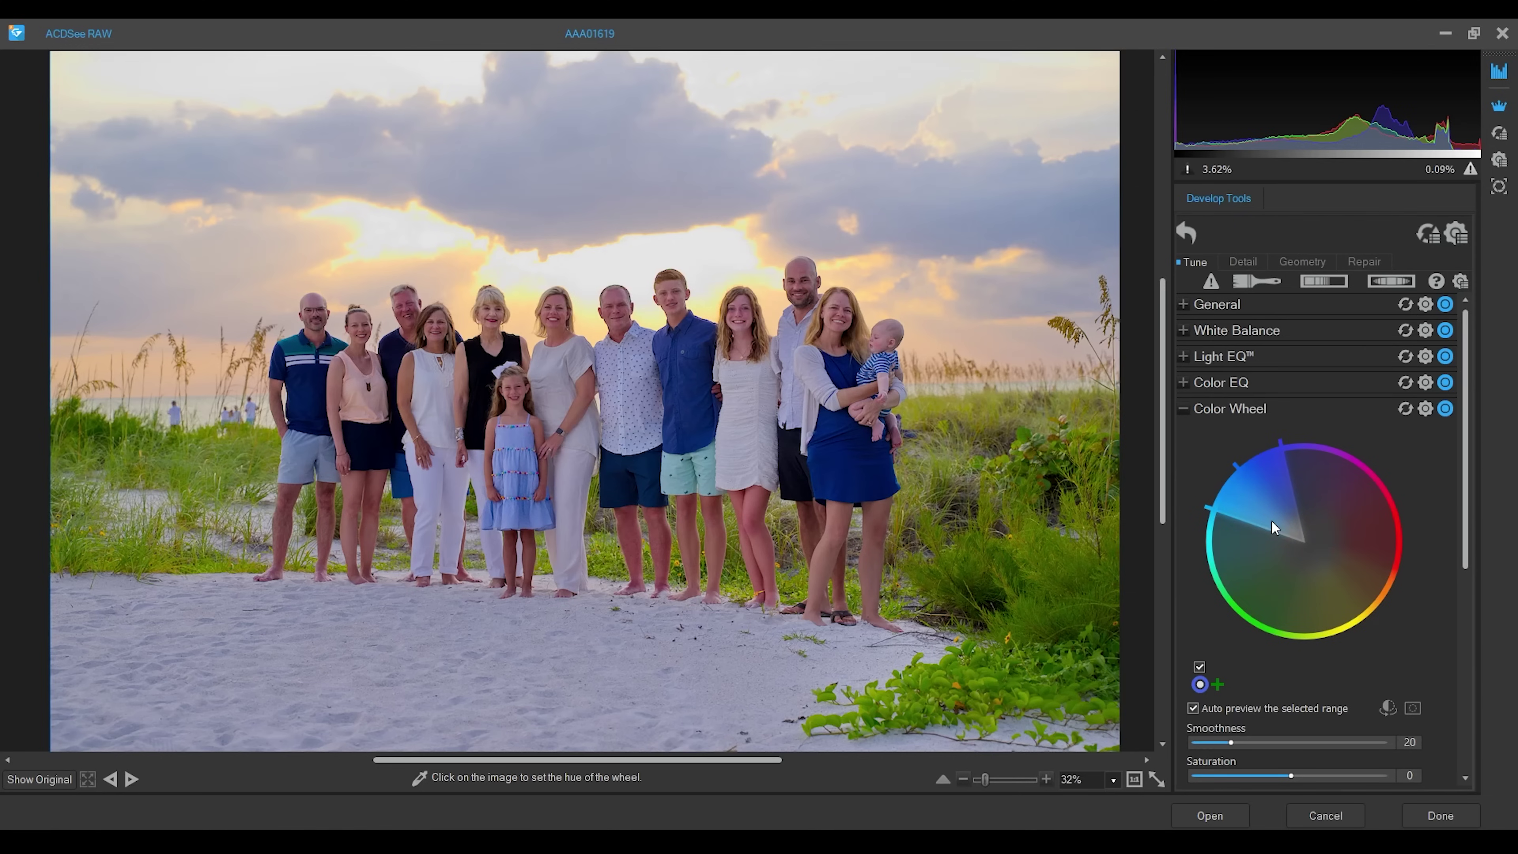
# Narrow the Color Wheel to blues, shift Hue to -81 for teal, then disable it.
pyautogui.moveTo(1302, 537); pyautogui.dragTo(1273, 513)
pyautogui.moveTo(1467, 472); pyautogui.dragTo(1449, 575)
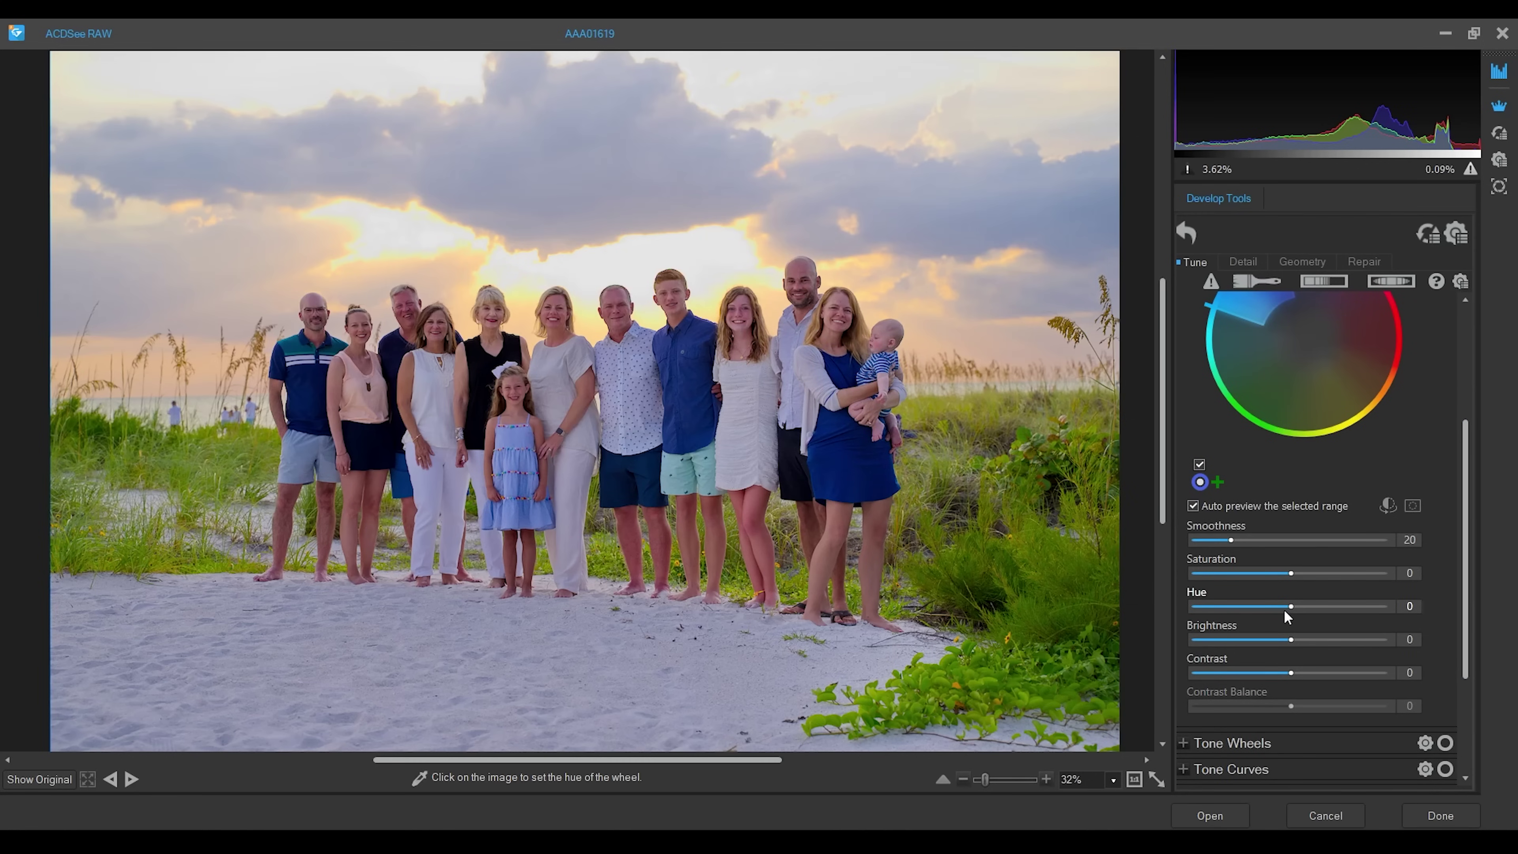
pyautogui.moveTo(1286, 602); pyautogui.dragTo(1210, 604)
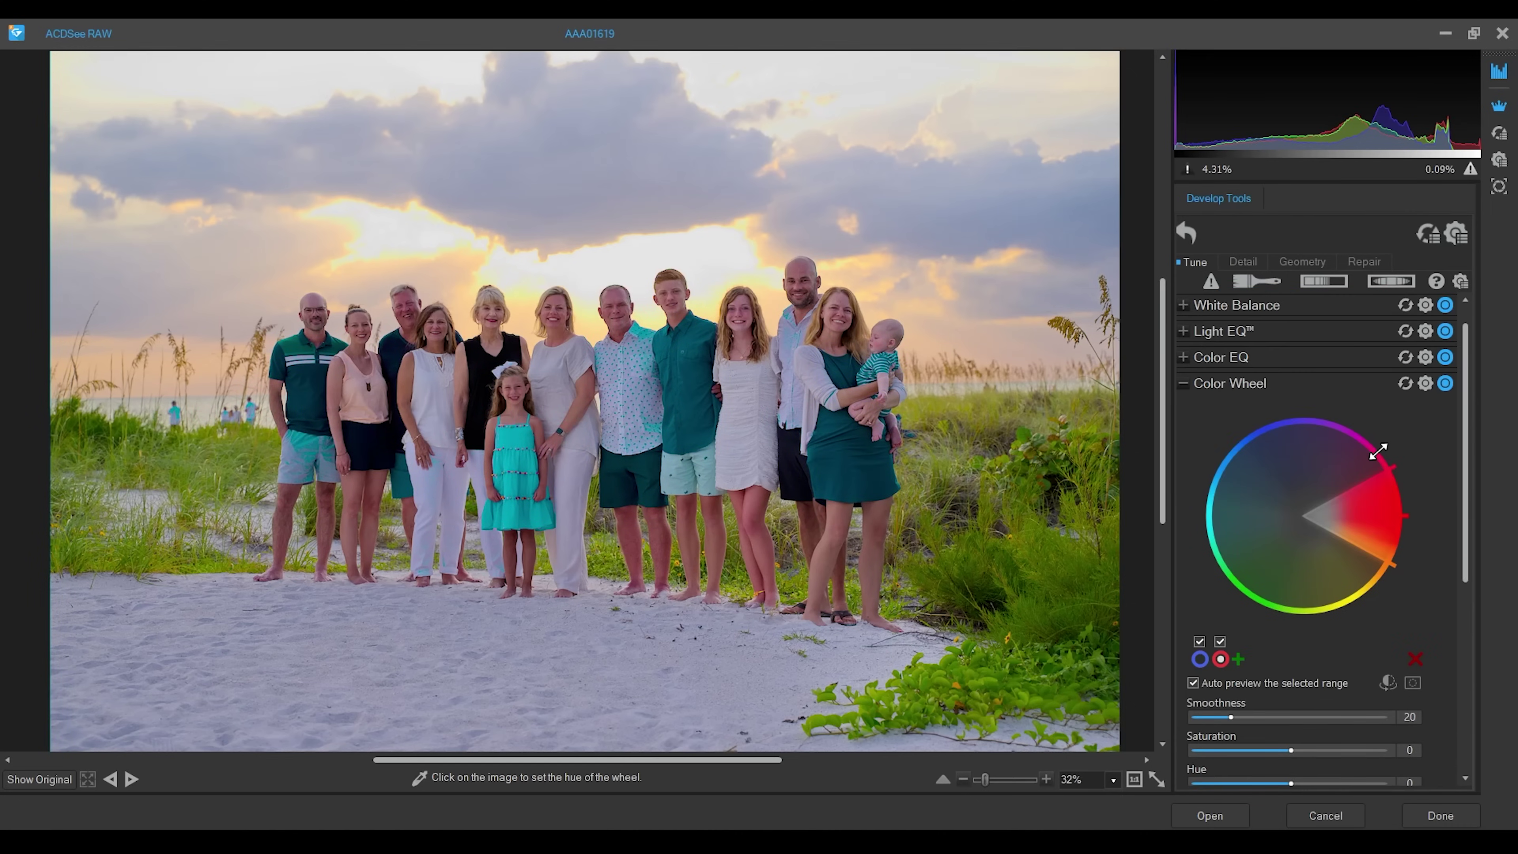
pyautogui.click(1445, 385)
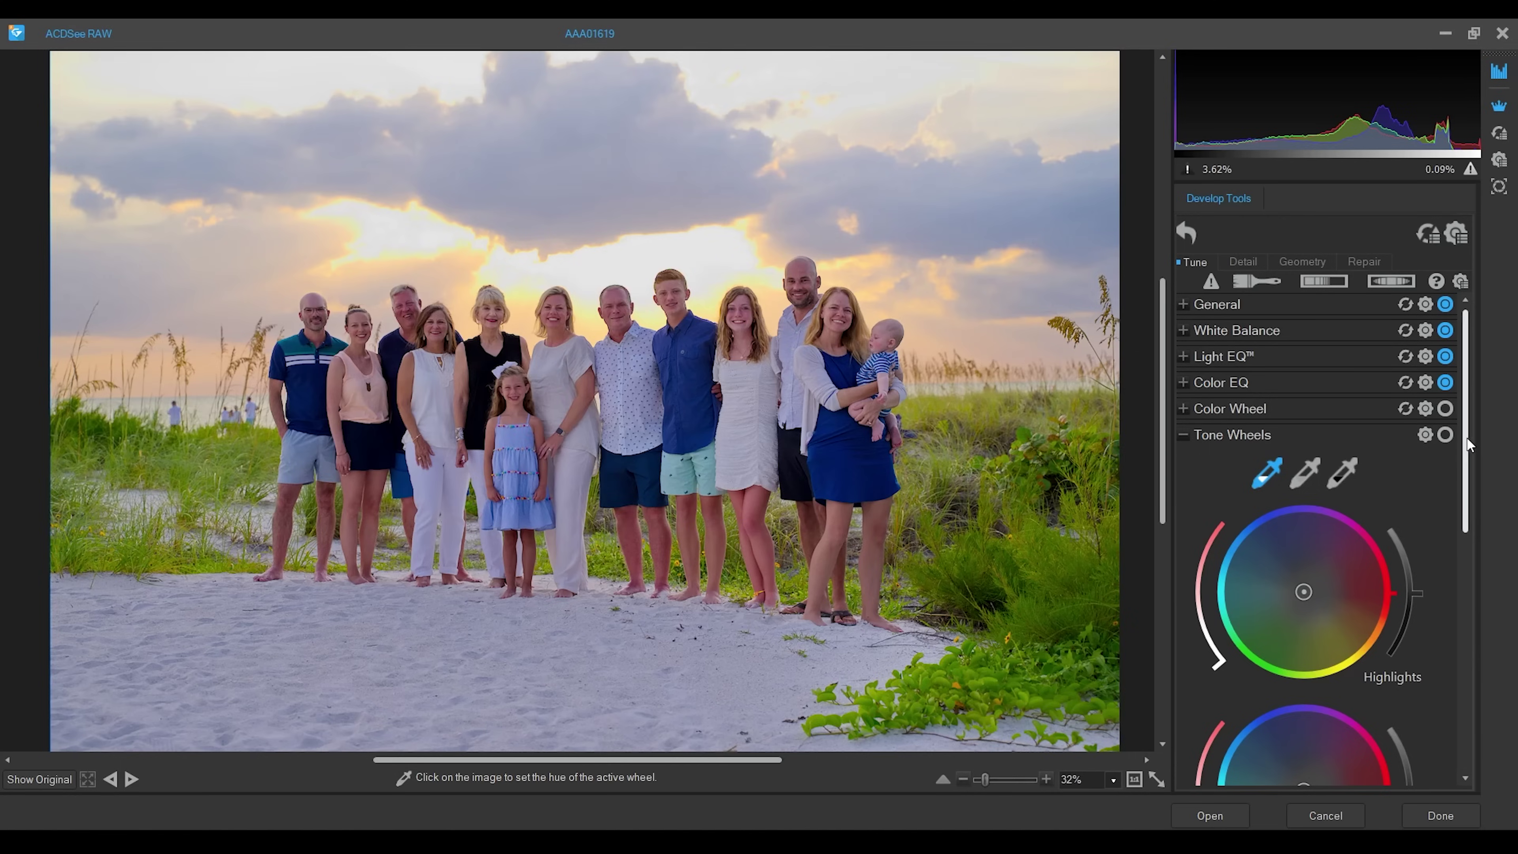
# Tint the Tone Wheels shadows toward blue and the midtones toward orange-red.
pyautogui.scroll(-2, 1467, 439)
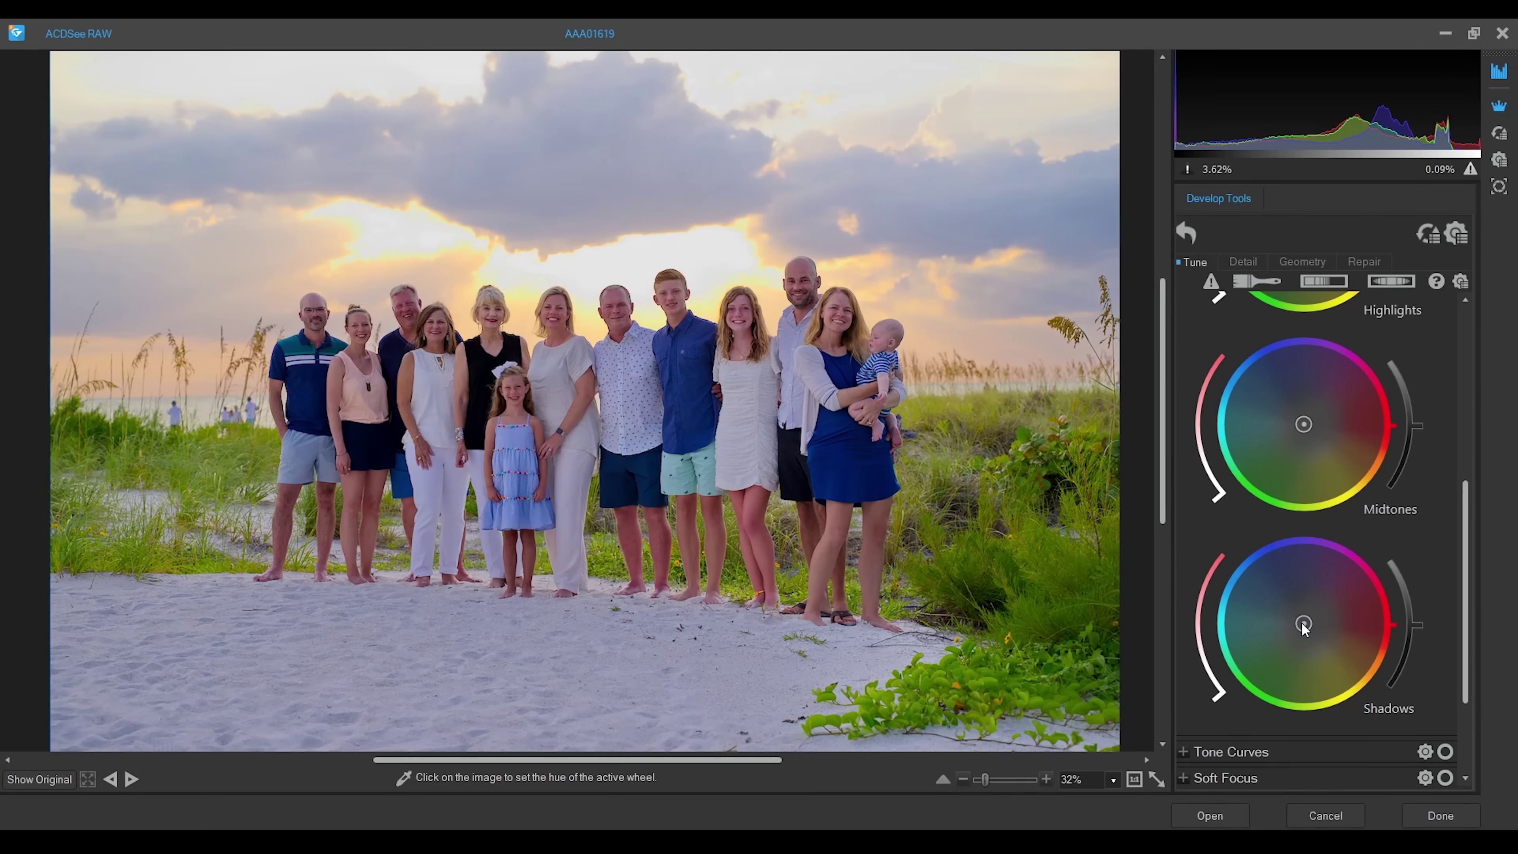
pyautogui.moveTo(1306, 626)
pyautogui.mouseDown()
pyautogui.moveTo(1260, 593)
pyautogui.moveTo(1292, 615)
pyautogui.mouseUp()
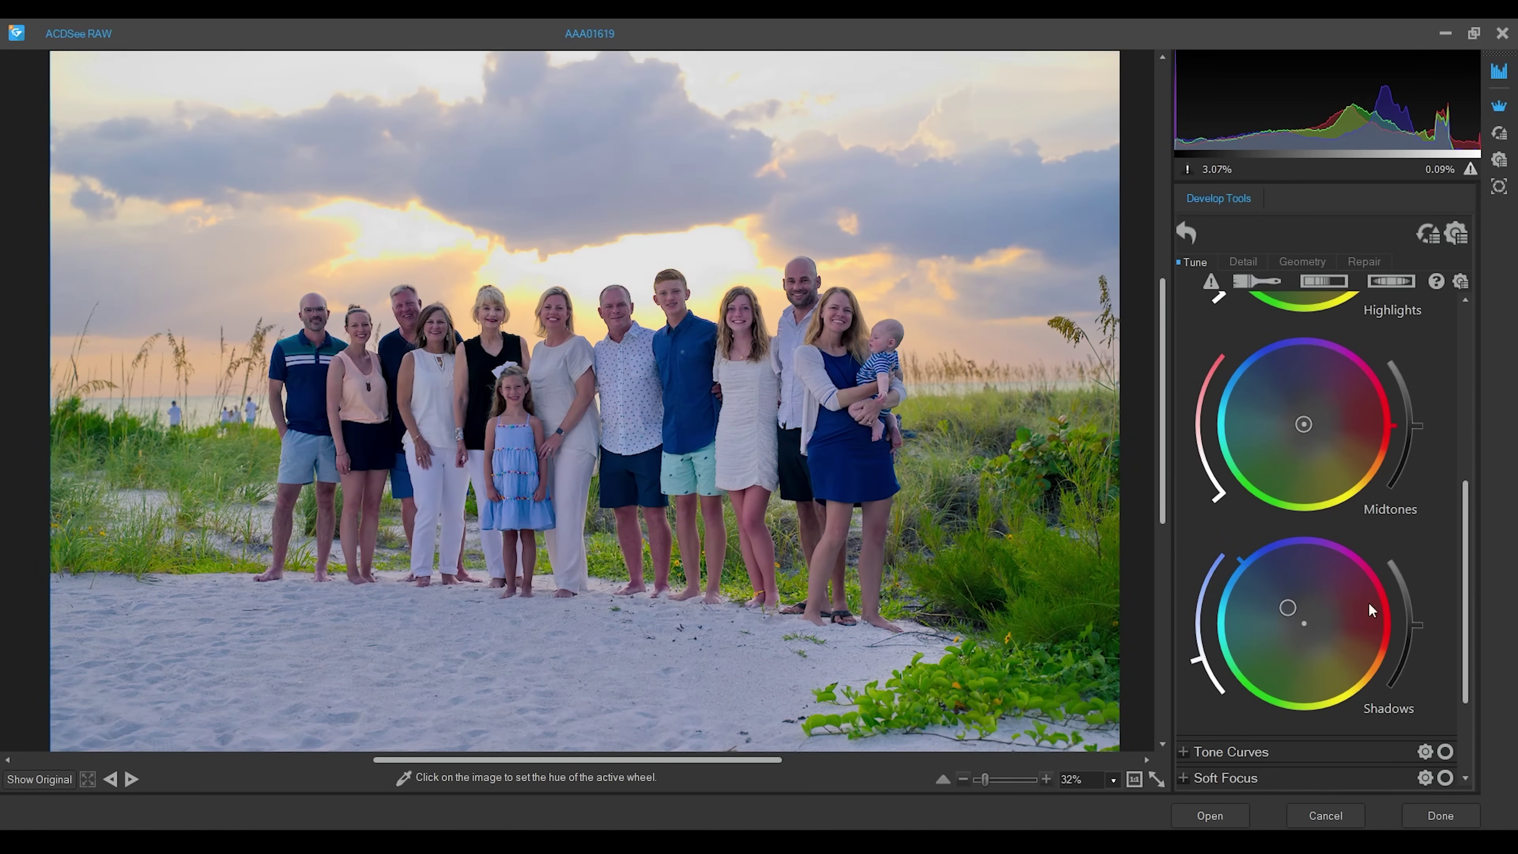
pyautogui.moveTo(1467, 565); pyautogui.dragTo(1478, 452)
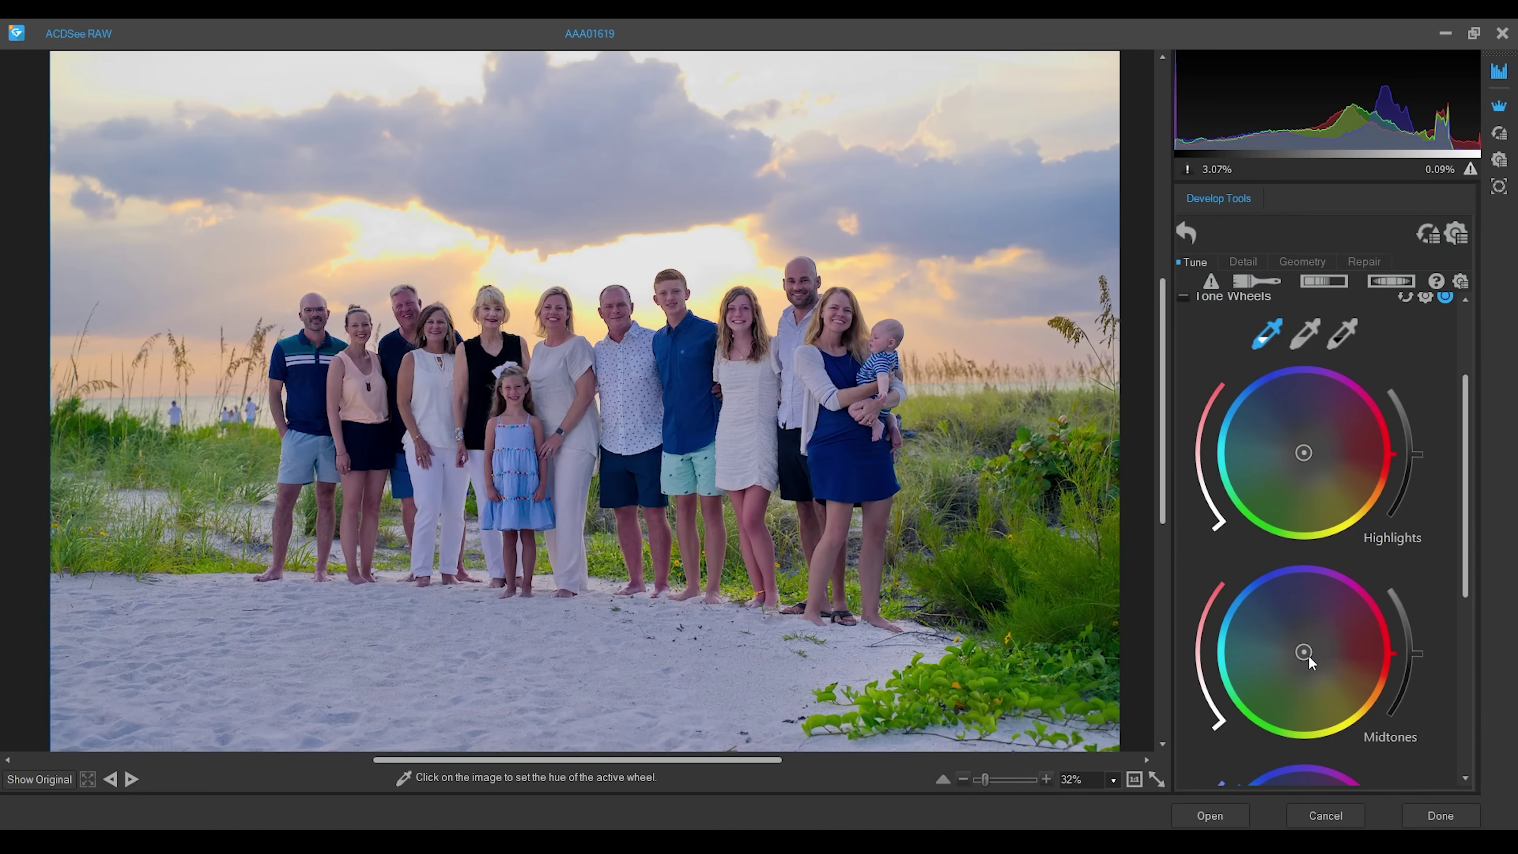
pyautogui.moveTo(1308, 654)
pyautogui.mouseDown()
pyautogui.moveTo(1340, 680)
pyautogui.moveTo(1308, 656)
pyautogui.mouseUp()
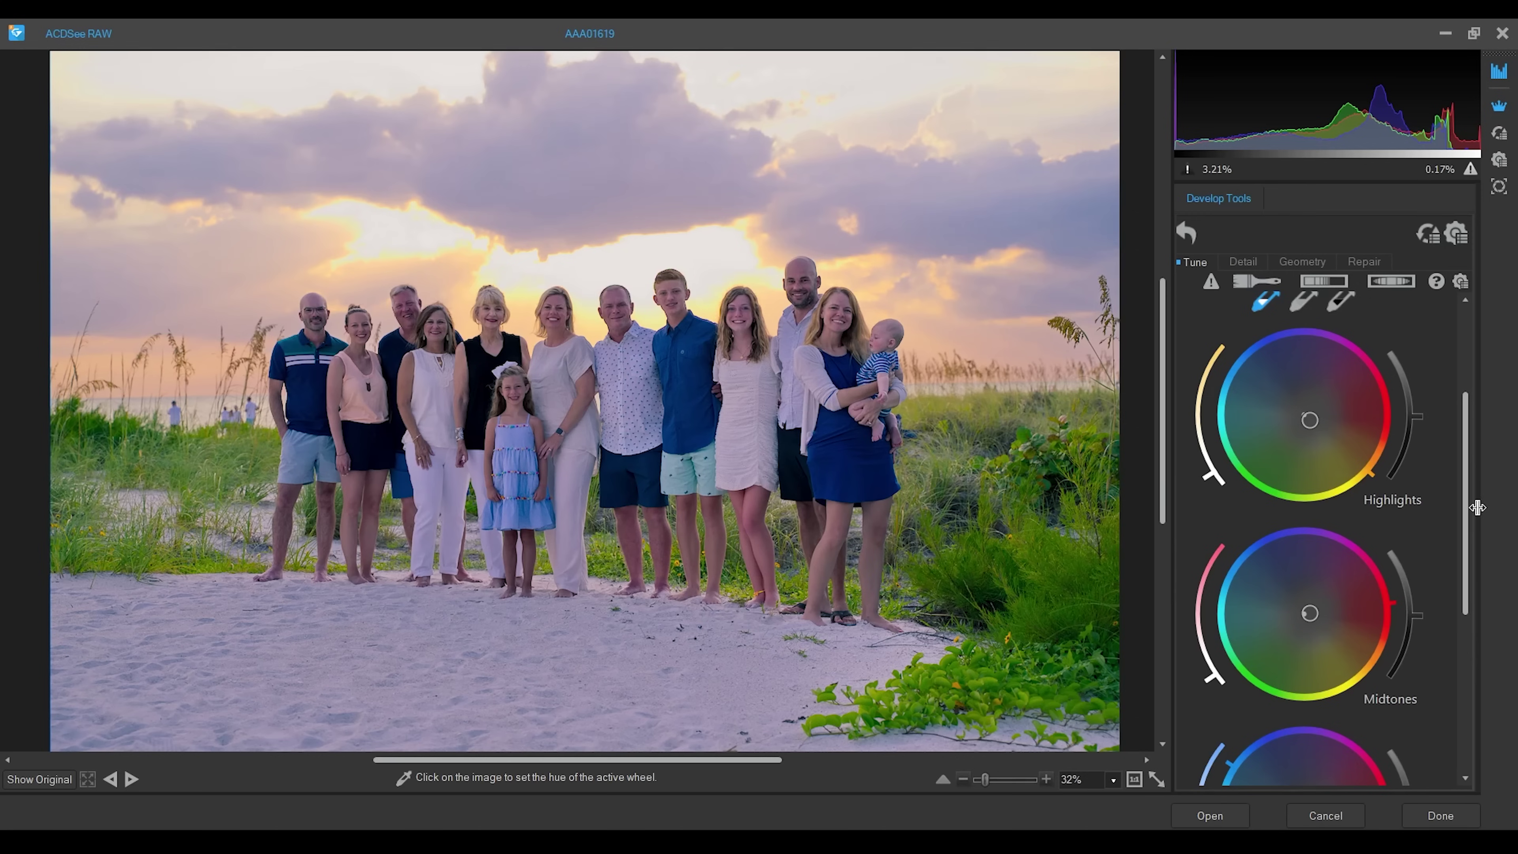
pyautogui.moveTo(1466, 532); pyautogui.dragTo(1470, 487)
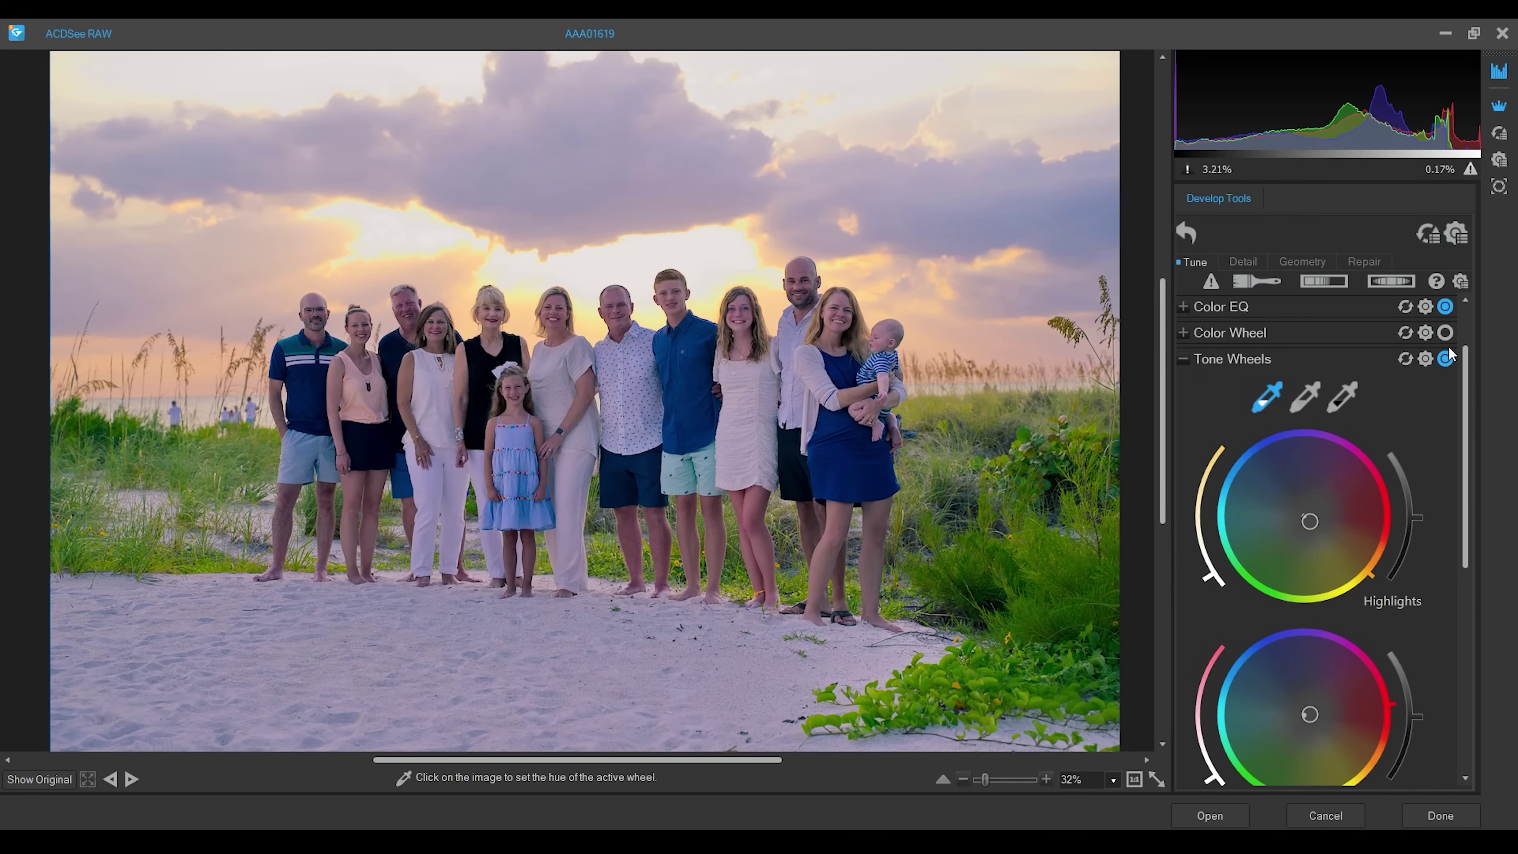
# Turn off the tone-wheel grading and open the developed portrait in Edit mode.
pyautogui.click(1446, 358)
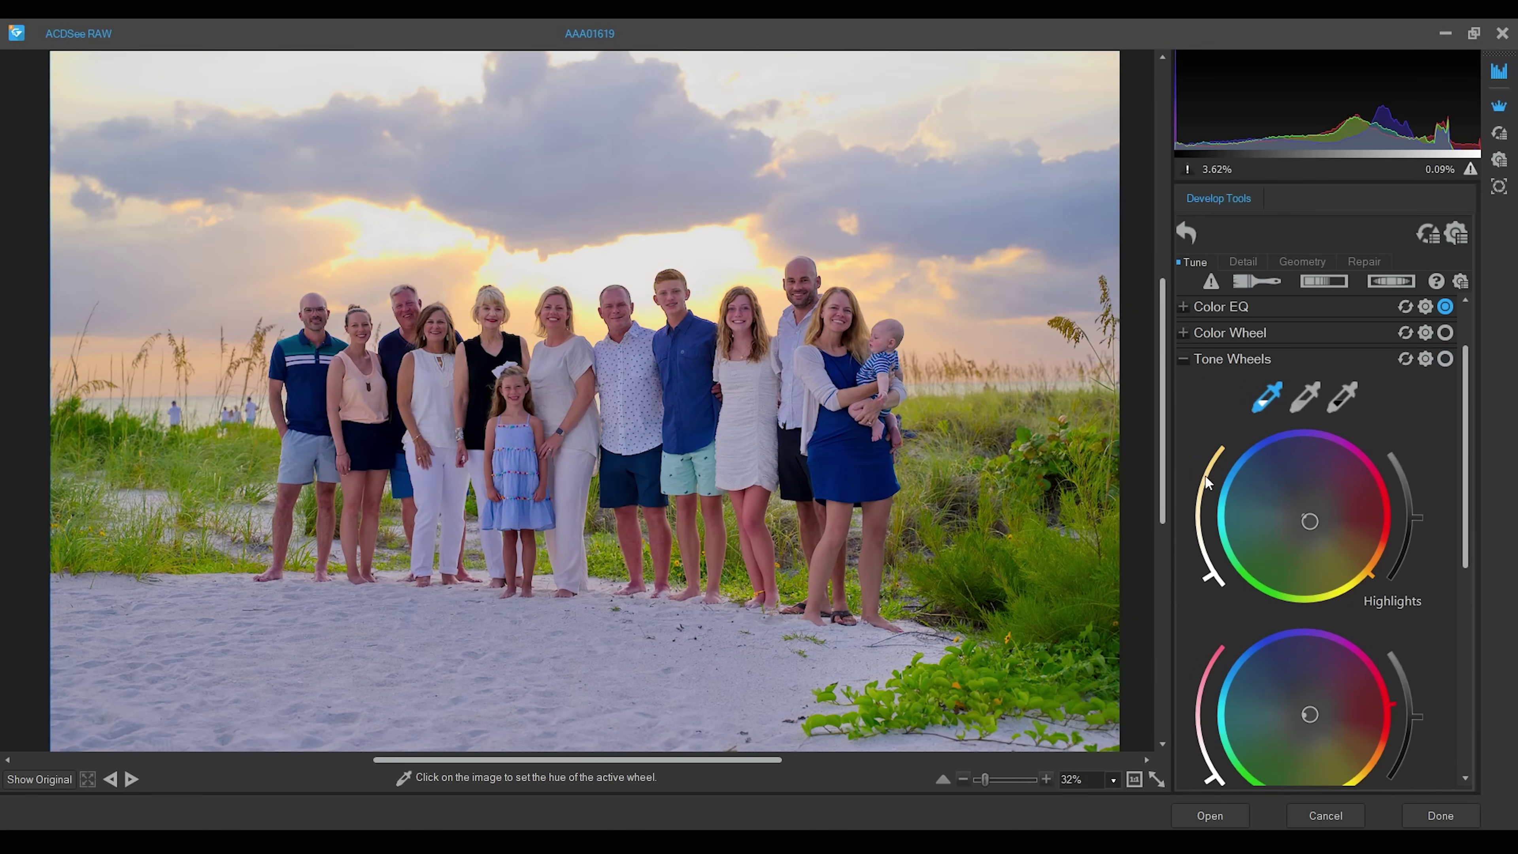
pyautogui.scroll(-5, 1411, 544)
pyautogui.click(1219, 815)
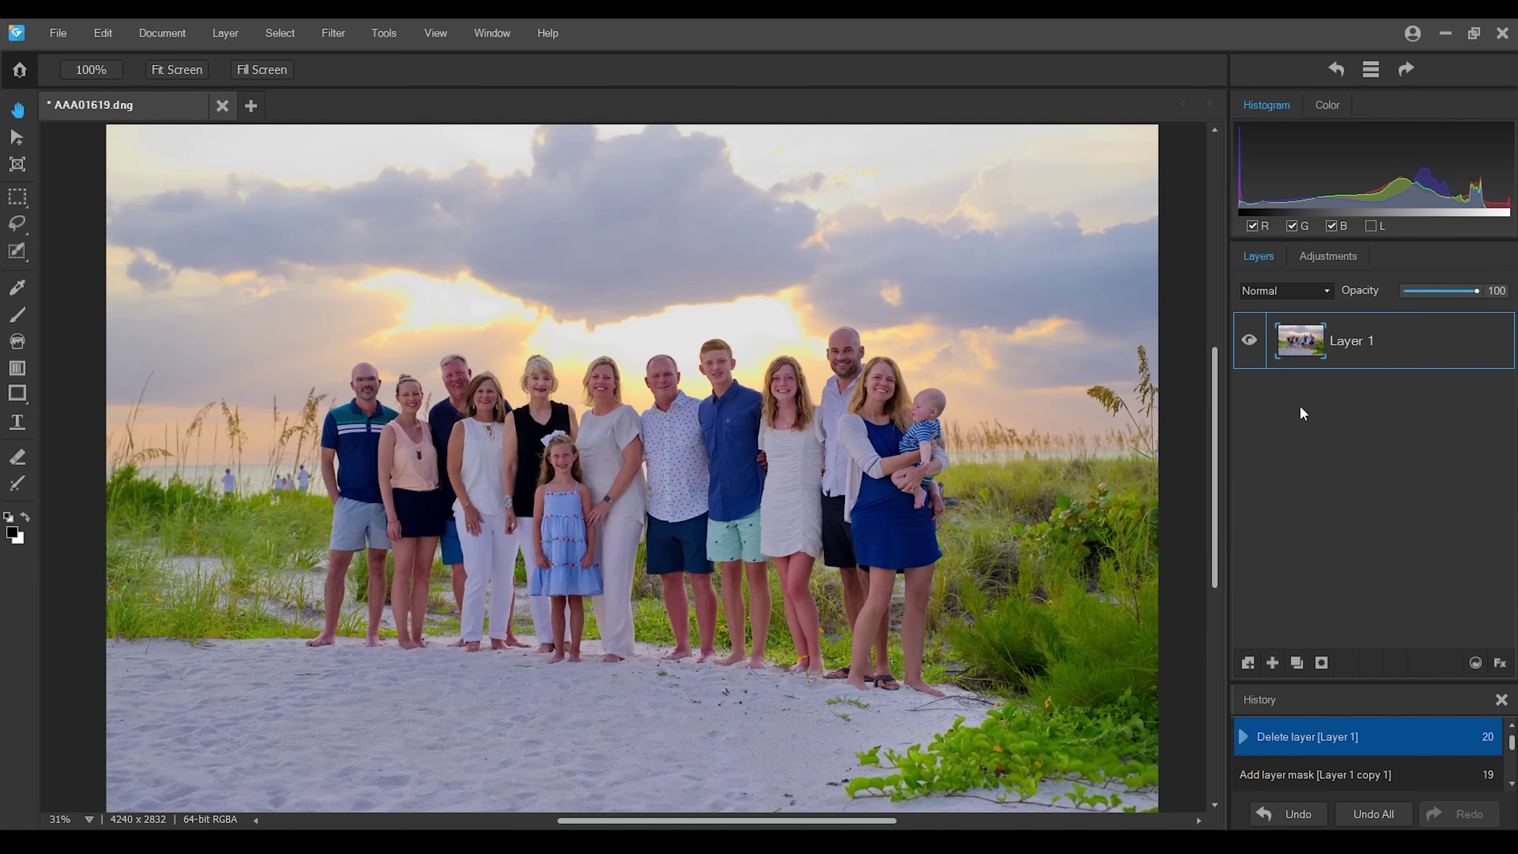
# Duplicate Layer 1 from its right-click menu.
pyautogui.rightClick(1381, 335)
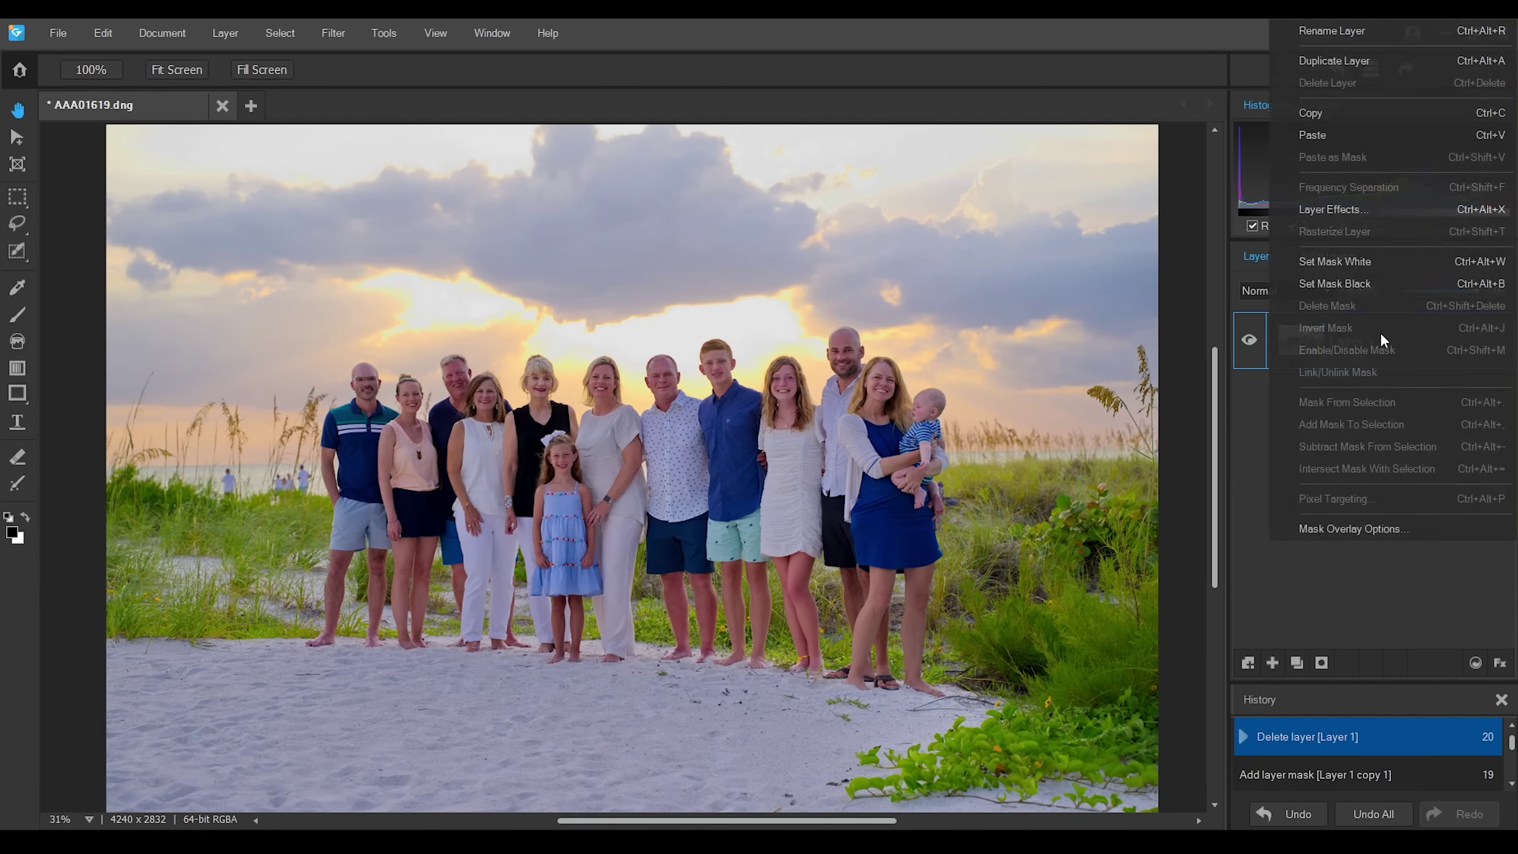
pyautogui.click(1377, 58)
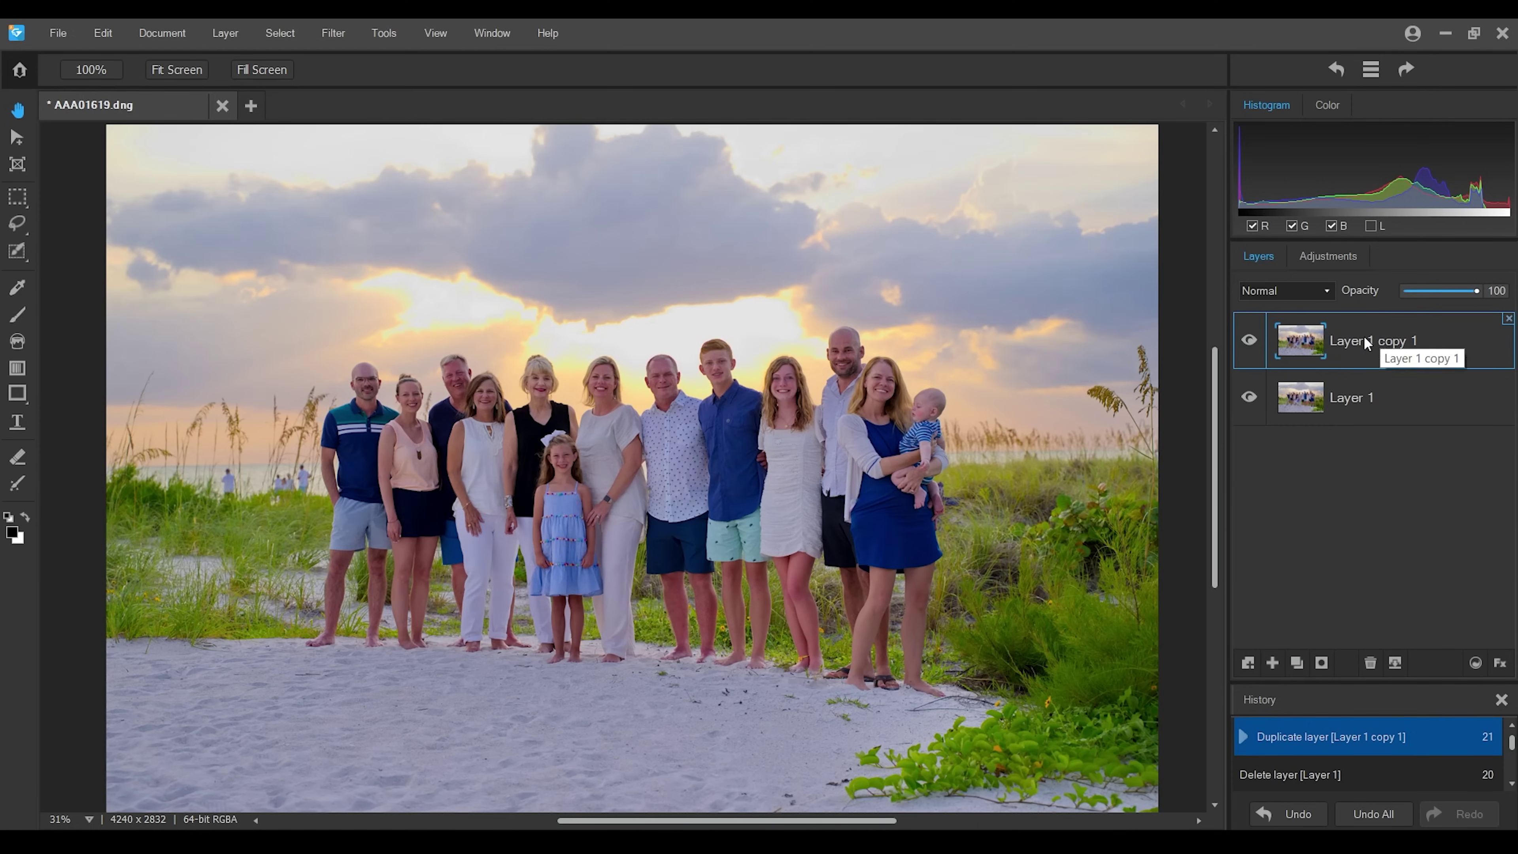
# Add a mask to Layer 1 copy 1 and Pixel-Target only Blue at 100.
pyautogui.click(1321, 662)
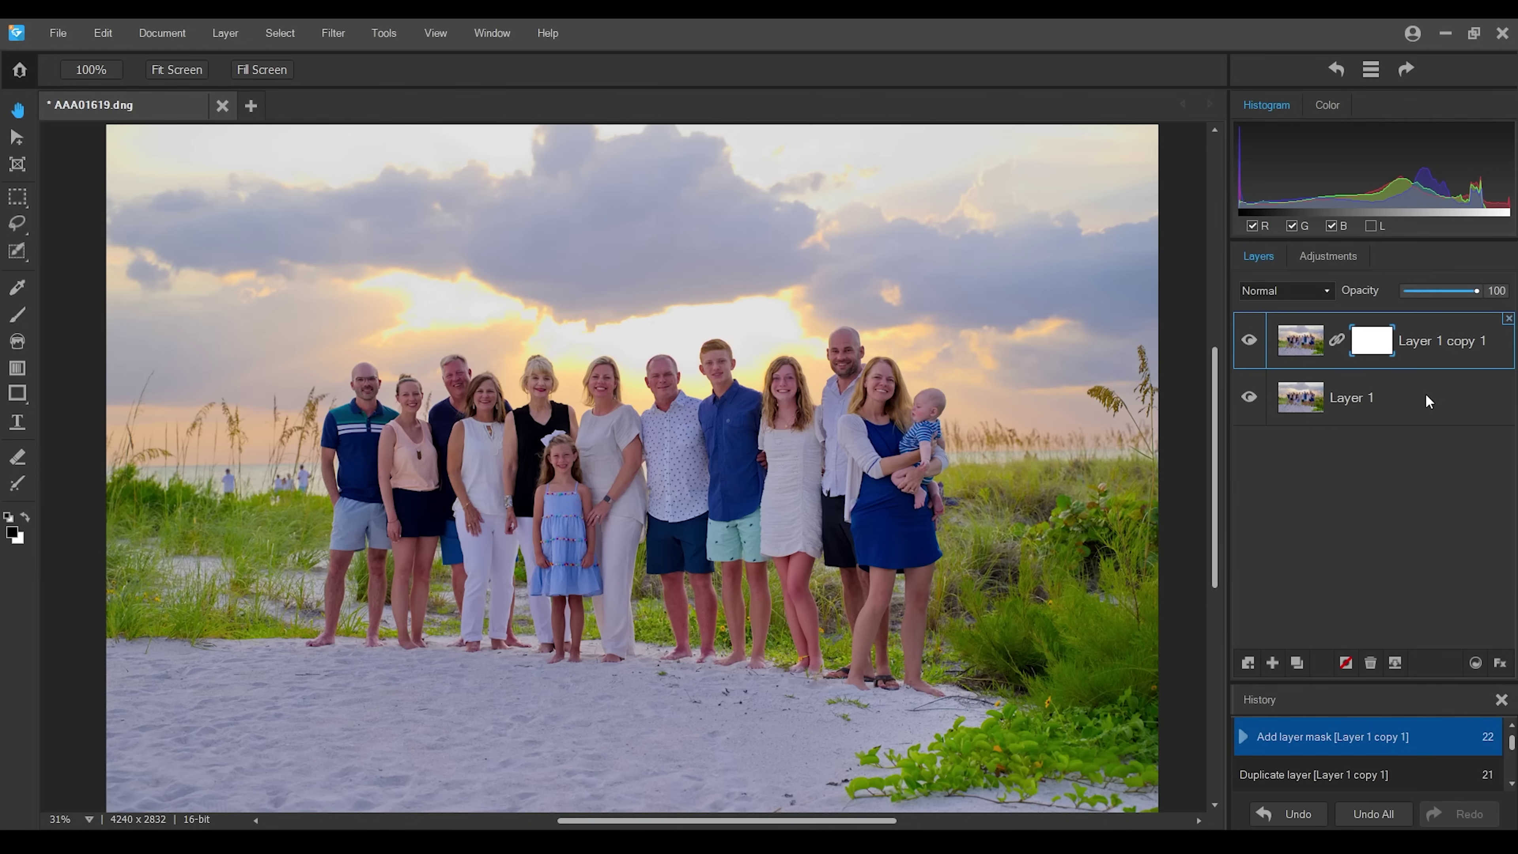
pyautogui.rightClick(1415, 337)
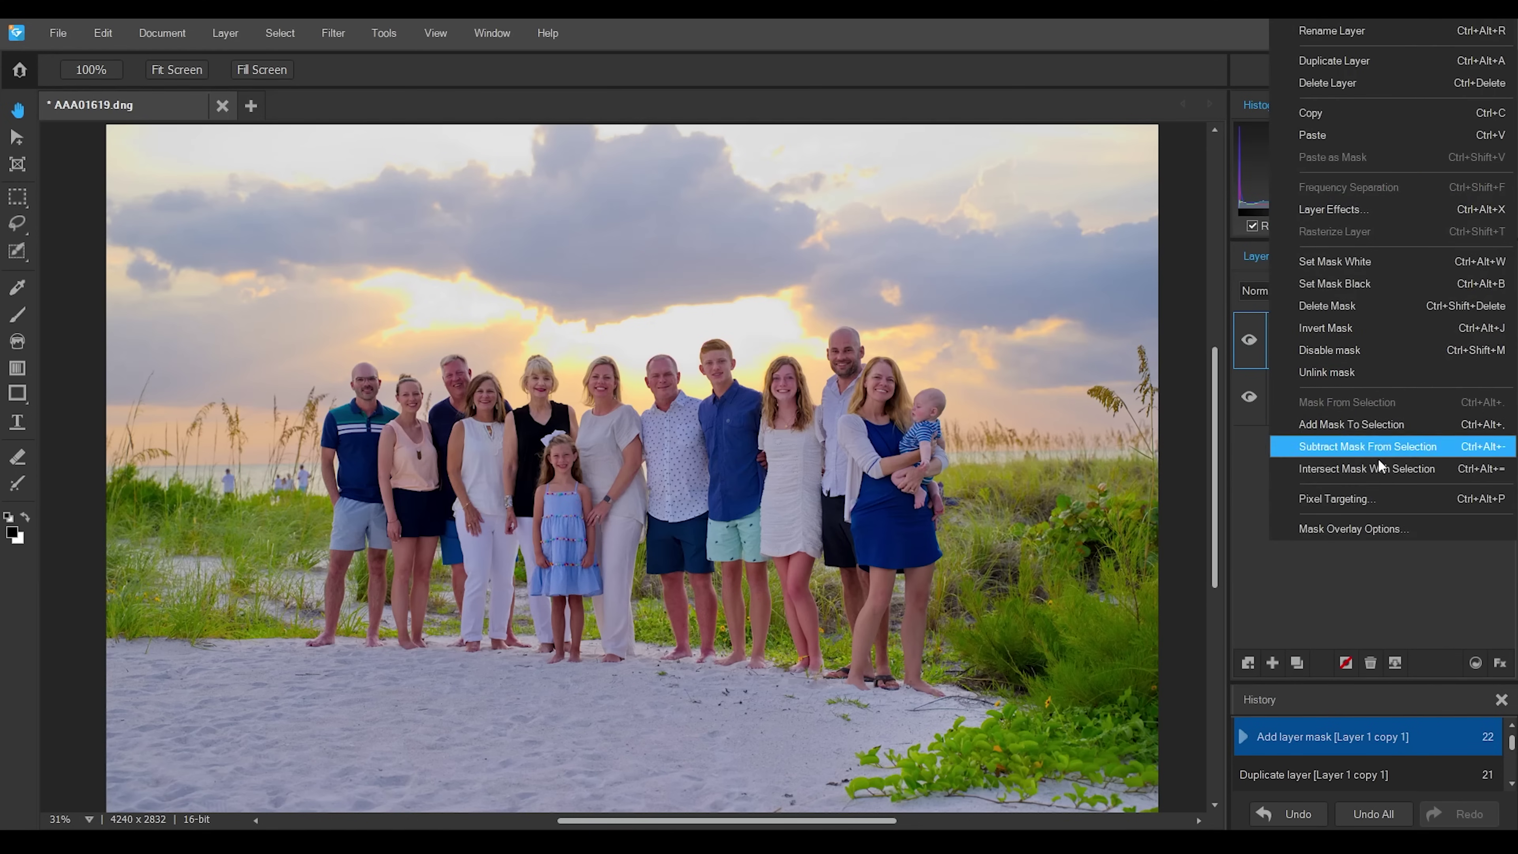
pyautogui.click(1373, 501)
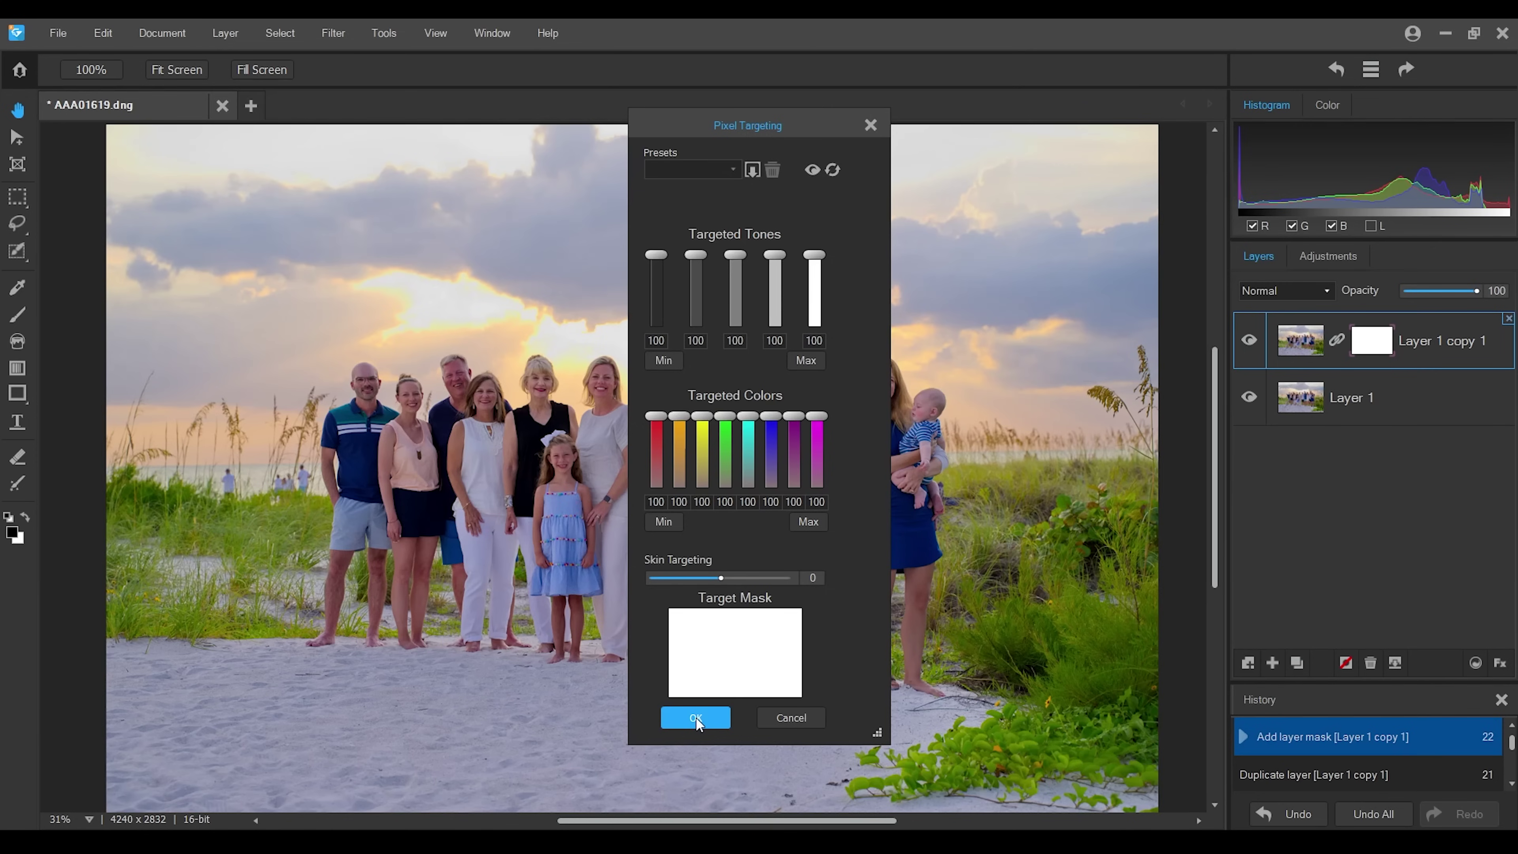
pyautogui.click(666, 525)
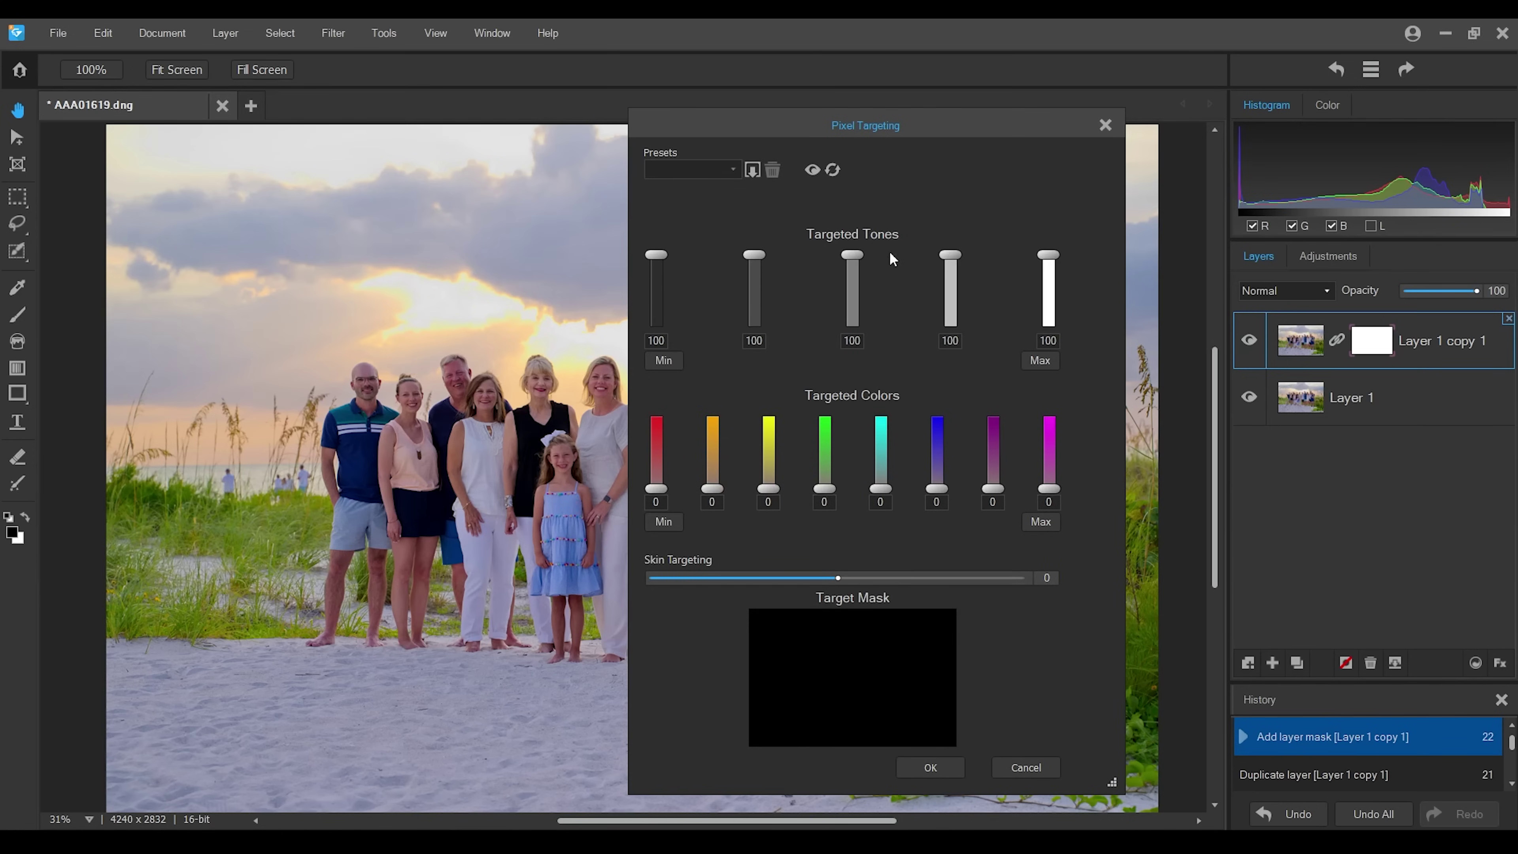
pyautogui.moveTo(954, 140); pyautogui.dragTo(569, 141)
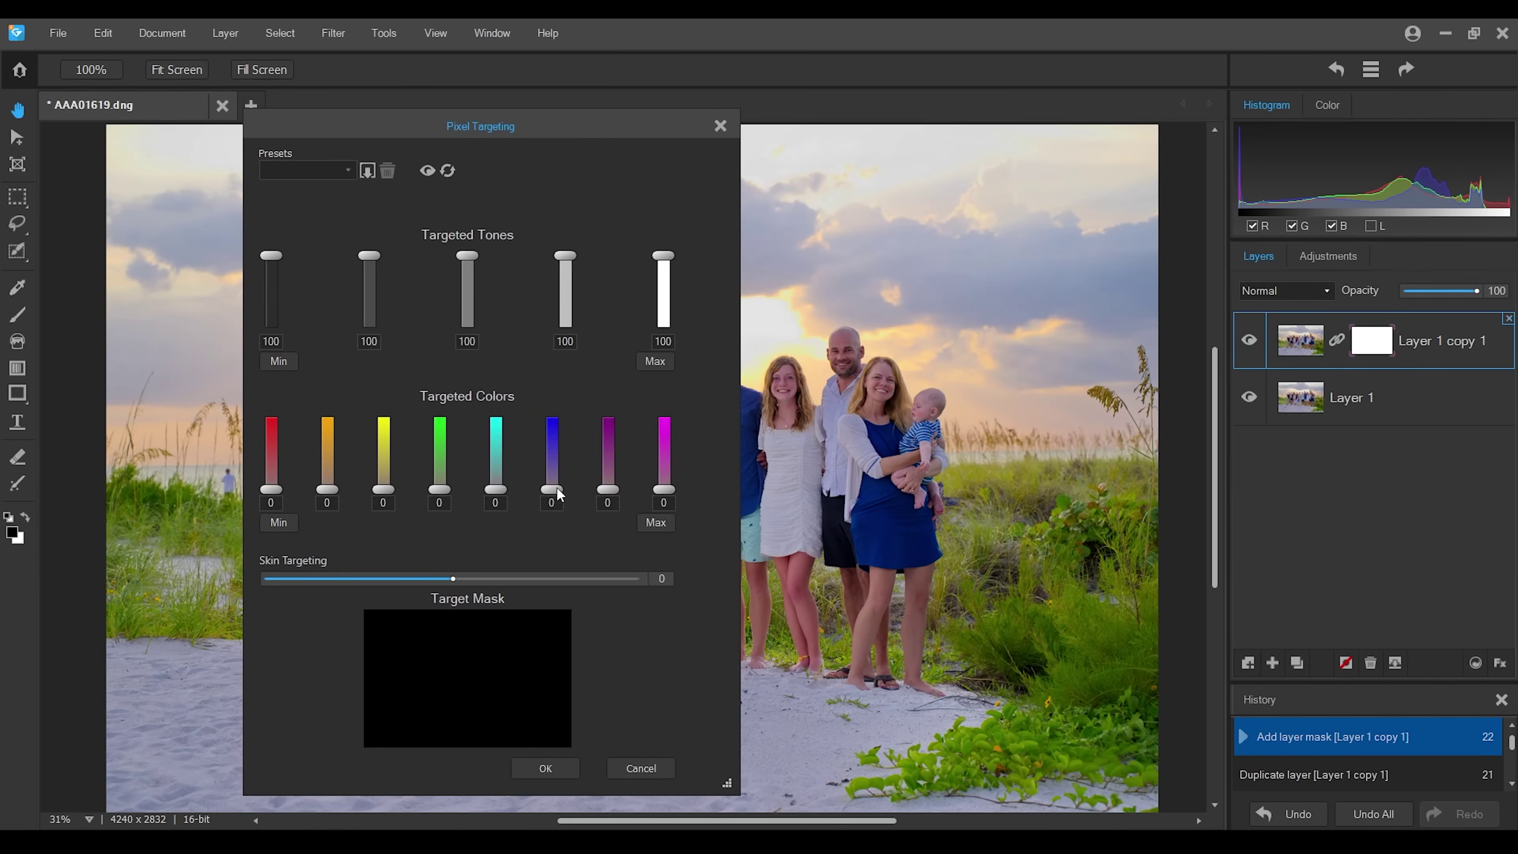
pyautogui.moveTo(557, 493); pyautogui.dragTo(553, 416)
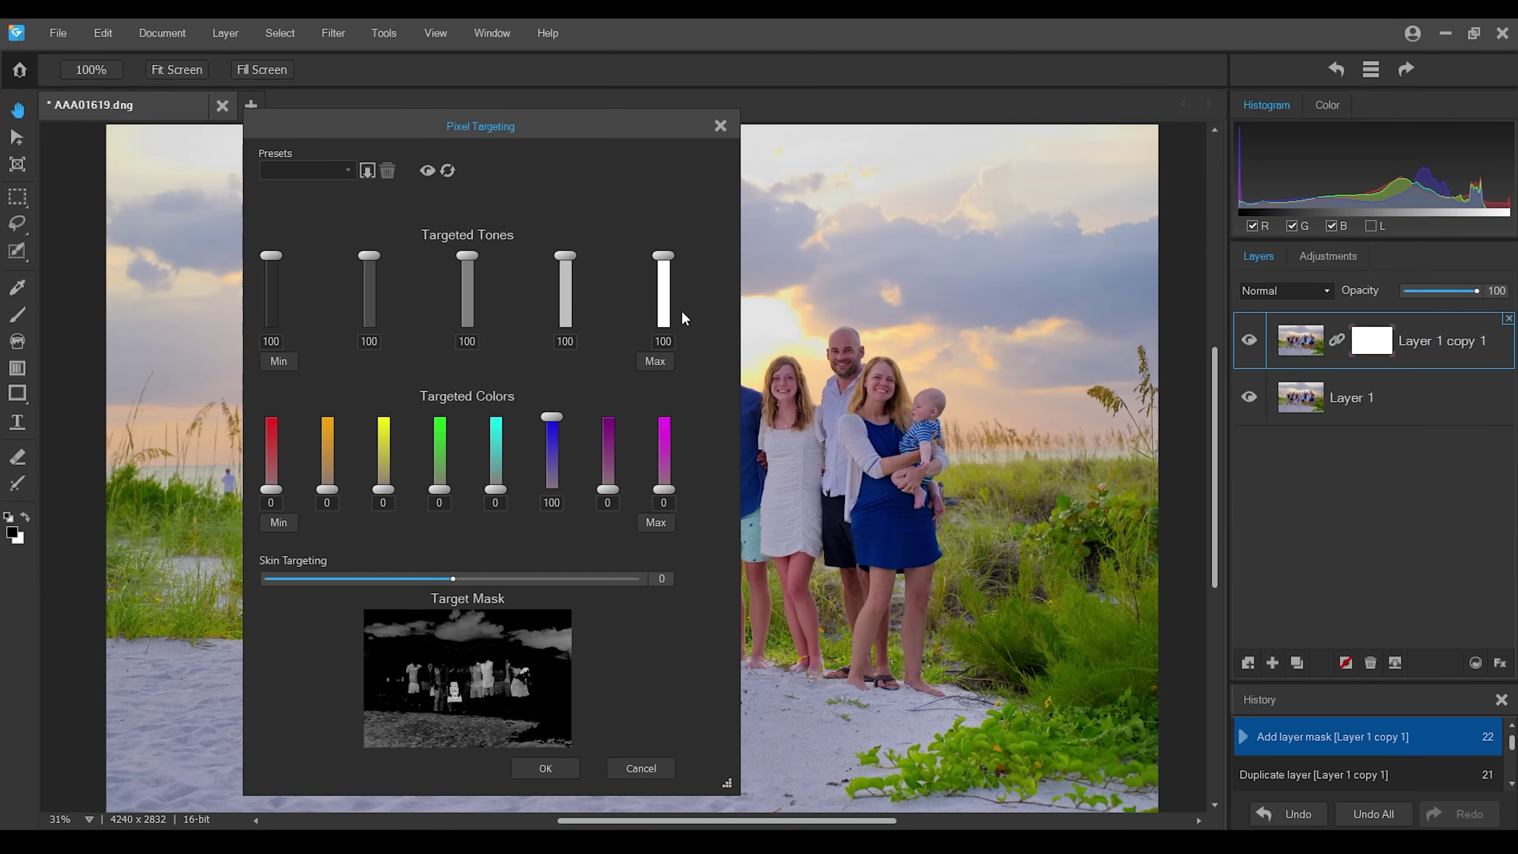
# Lower whites, highlights and midtones to 0 and apply the targeting to the mask.
pyautogui.moveTo(655, 246); pyautogui.dragTo(662, 404)
pyautogui.moveTo(569, 256); pyautogui.dragTo(576, 383)
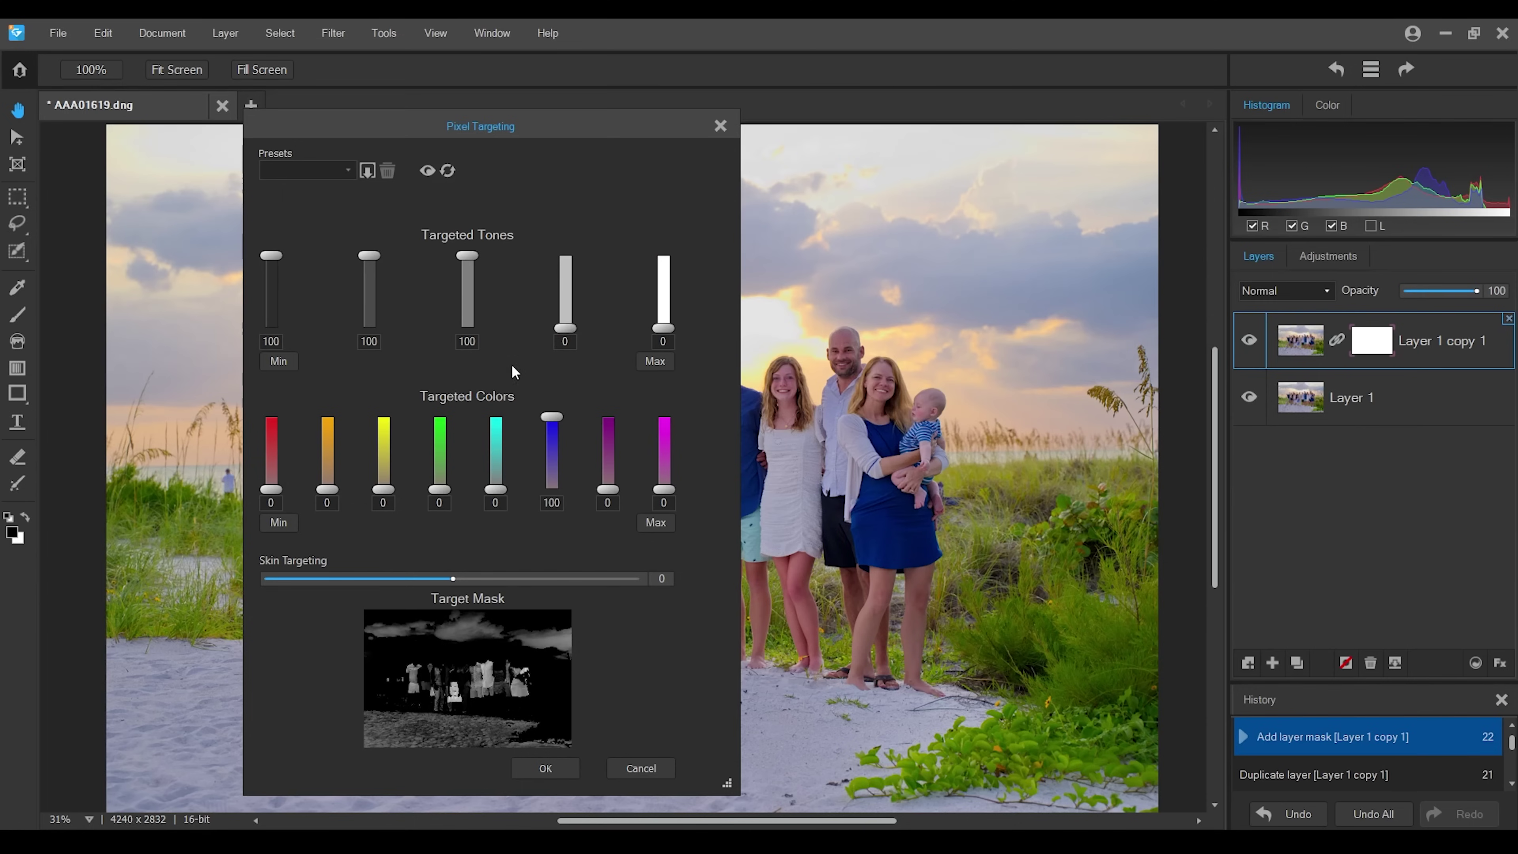
pyautogui.moveTo(468, 257); pyautogui.dragTo(470, 326)
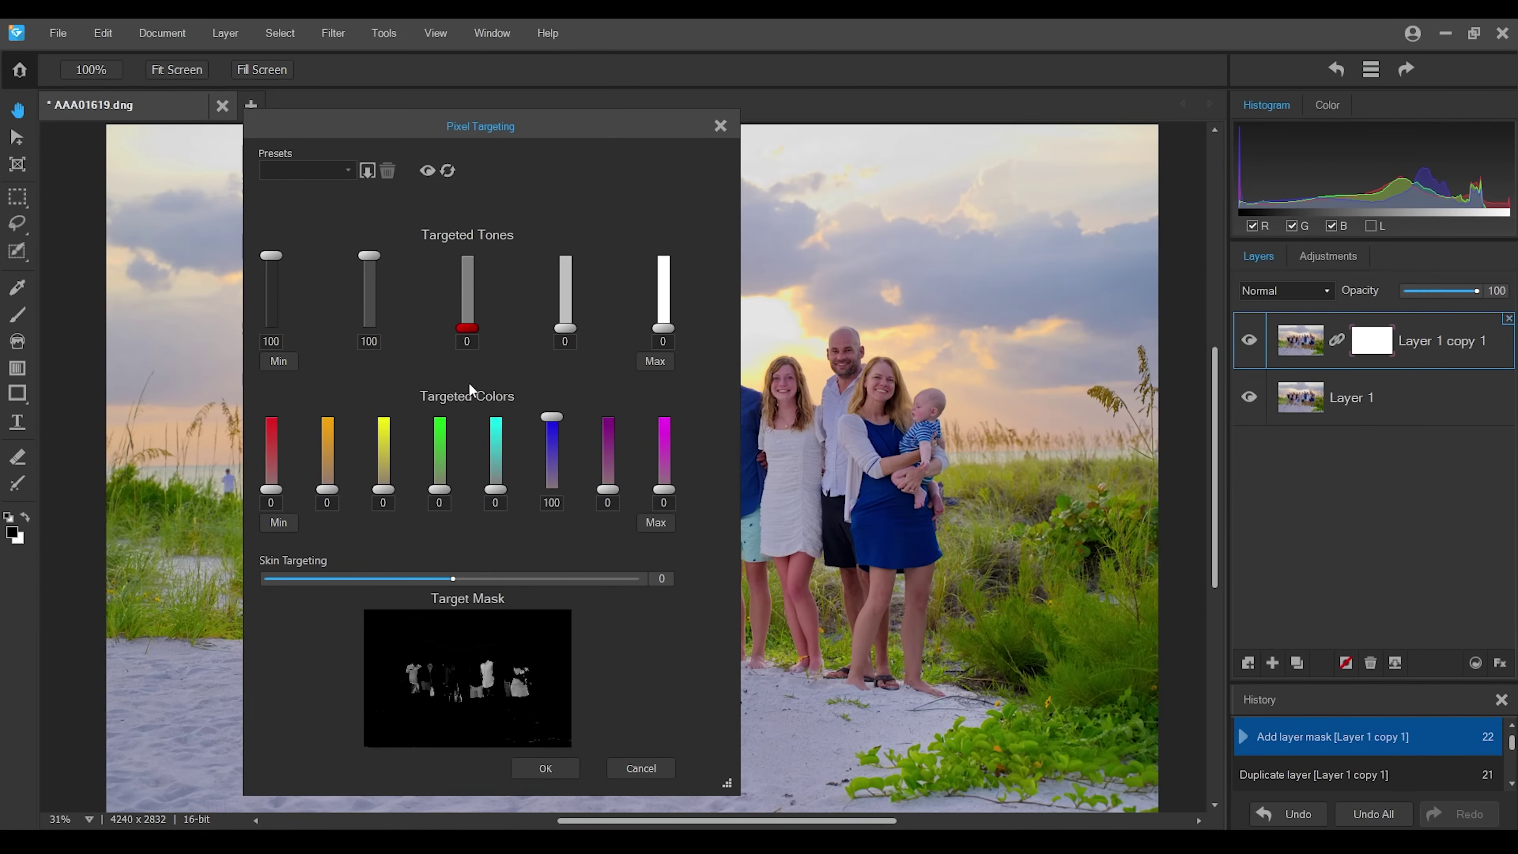
pyautogui.click(543, 768)
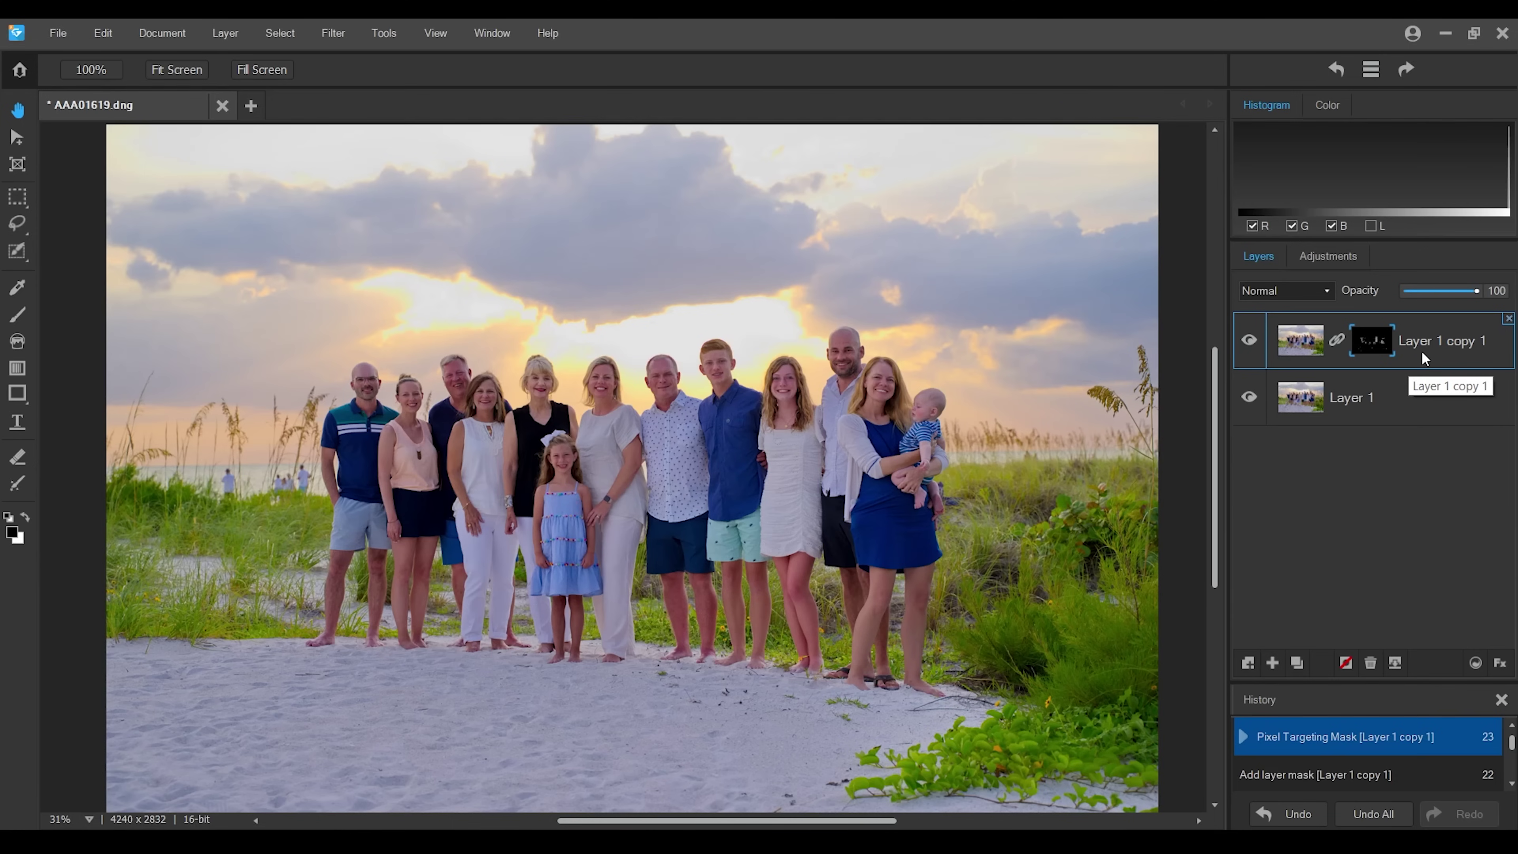
# Add a Color EQ layer shifting the blue dress hue toward teal, clipped to Layer 1 copy 1.
pyautogui.click(1326, 258)
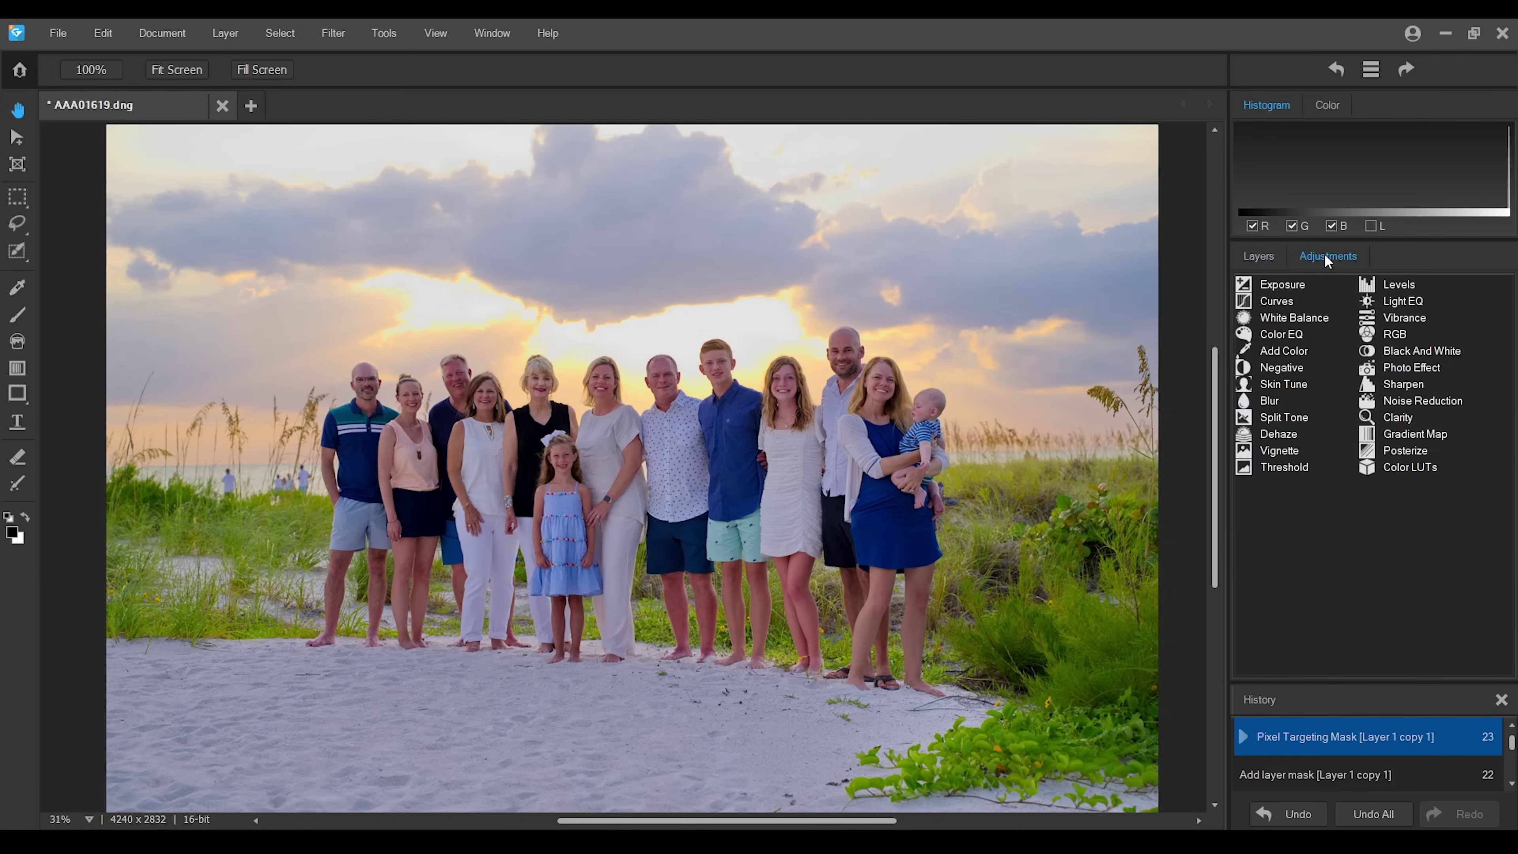
pyautogui.click(1276, 335)
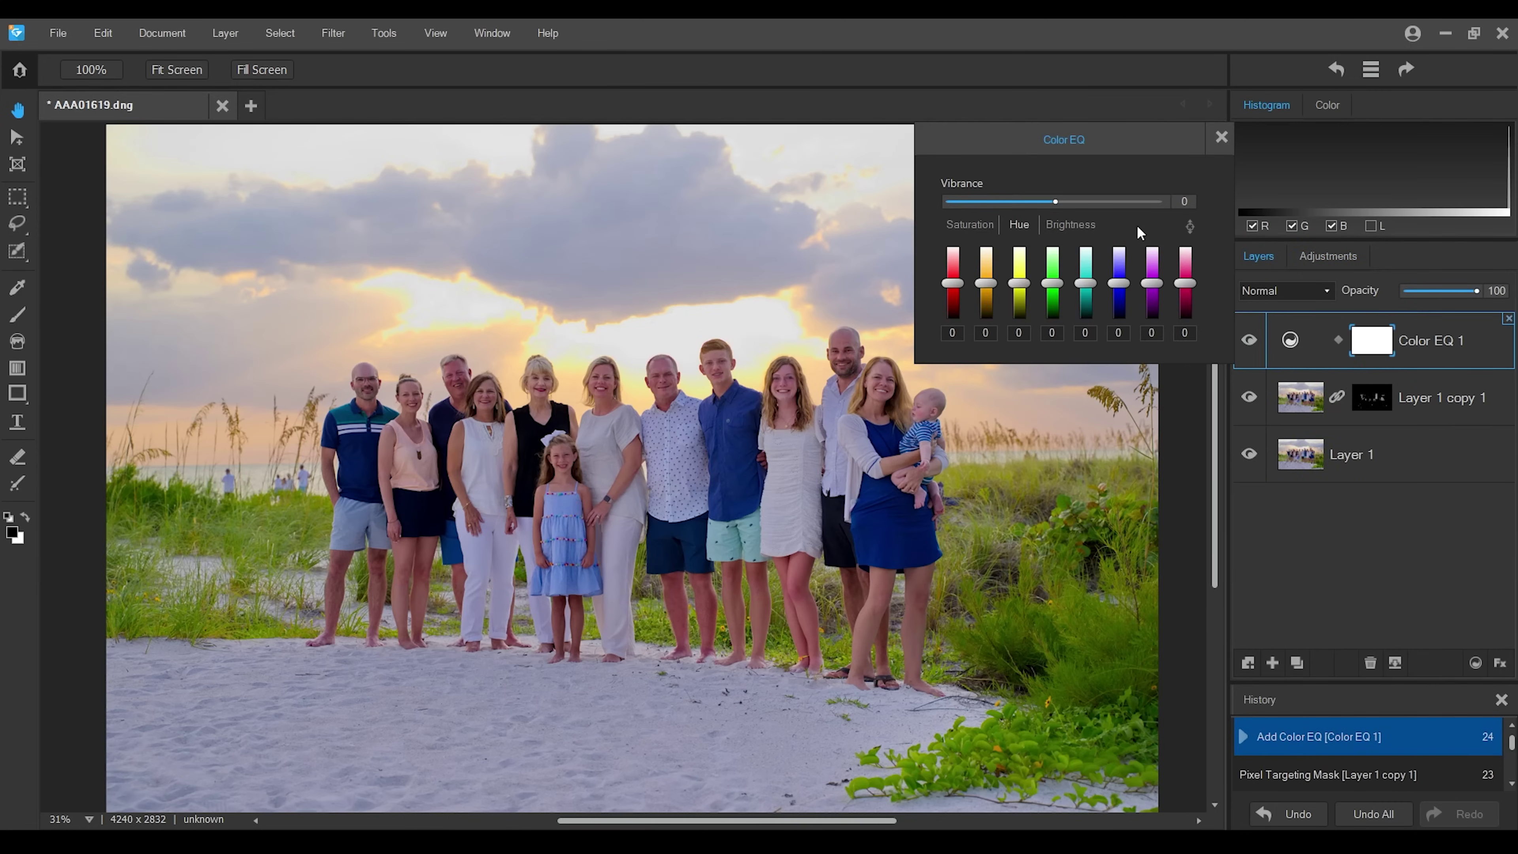
pyautogui.click(1189, 228)
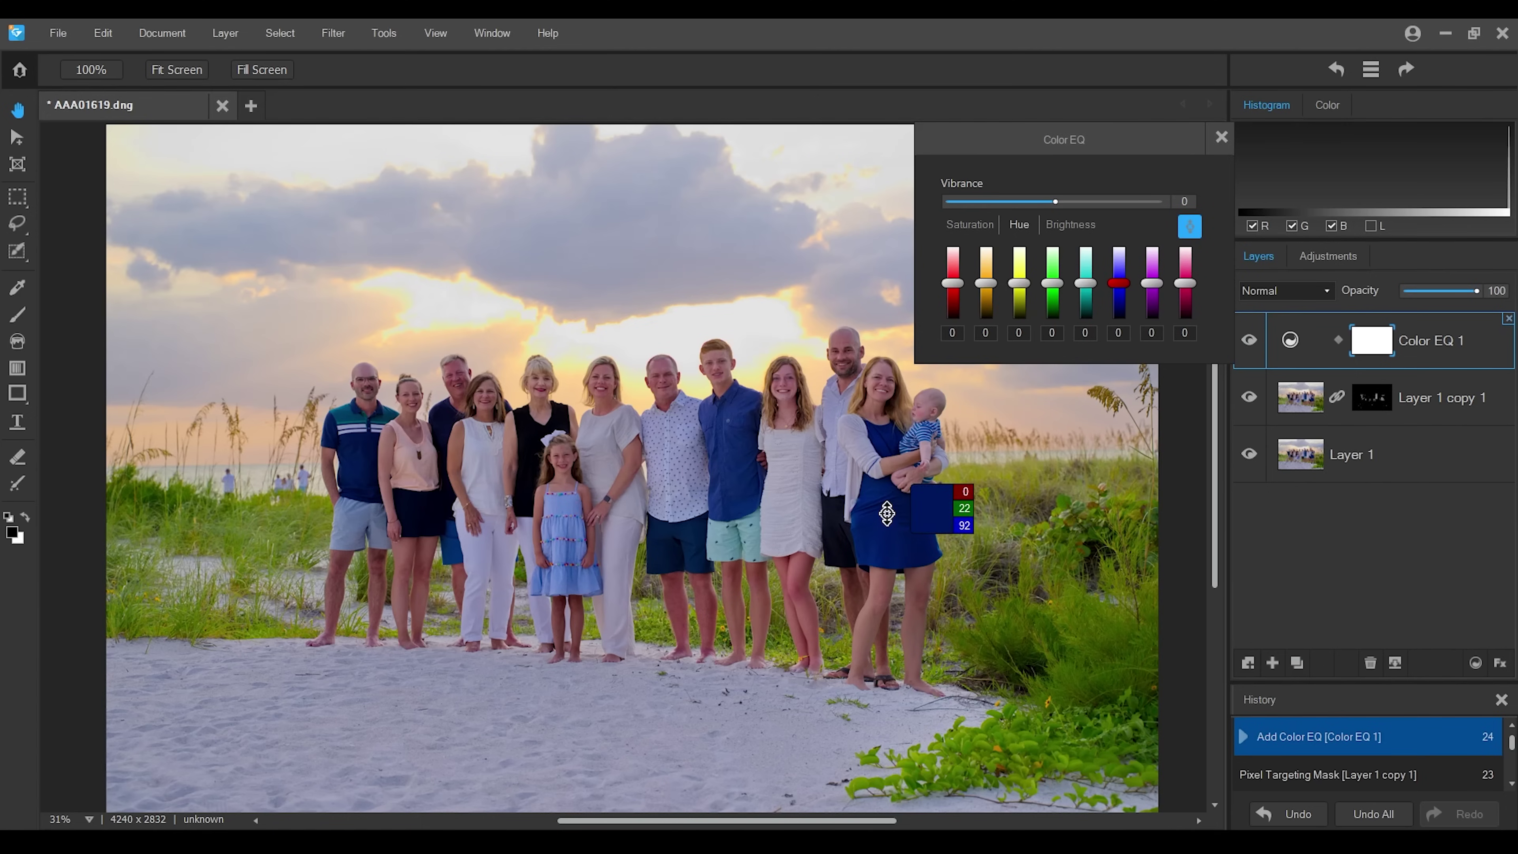
pyautogui.moveTo(886, 514); pyautogui.dragTo(921, 481)
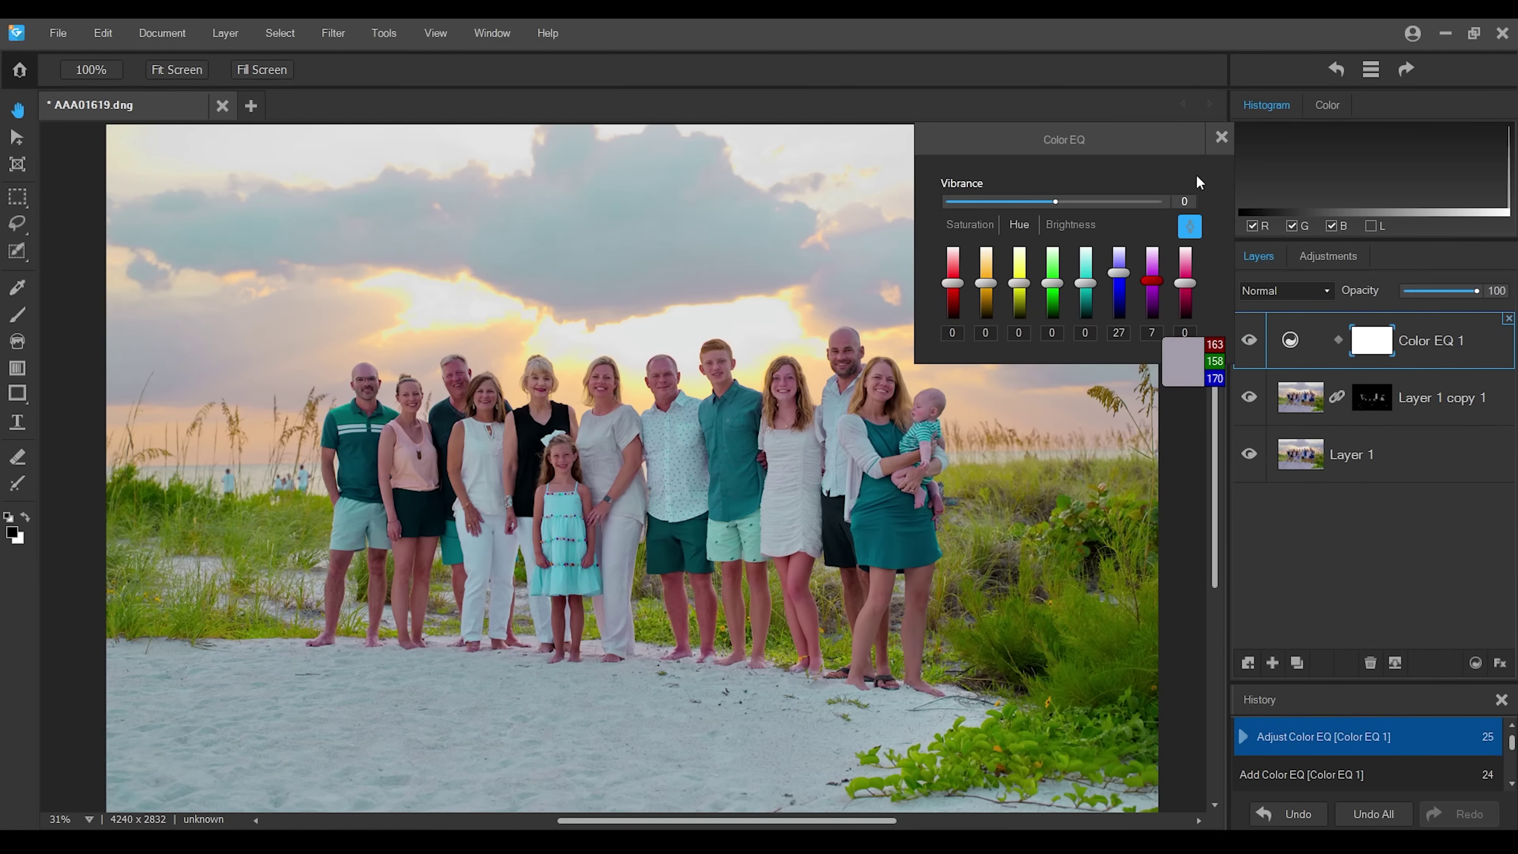
pyautogui.click(1221, 137)
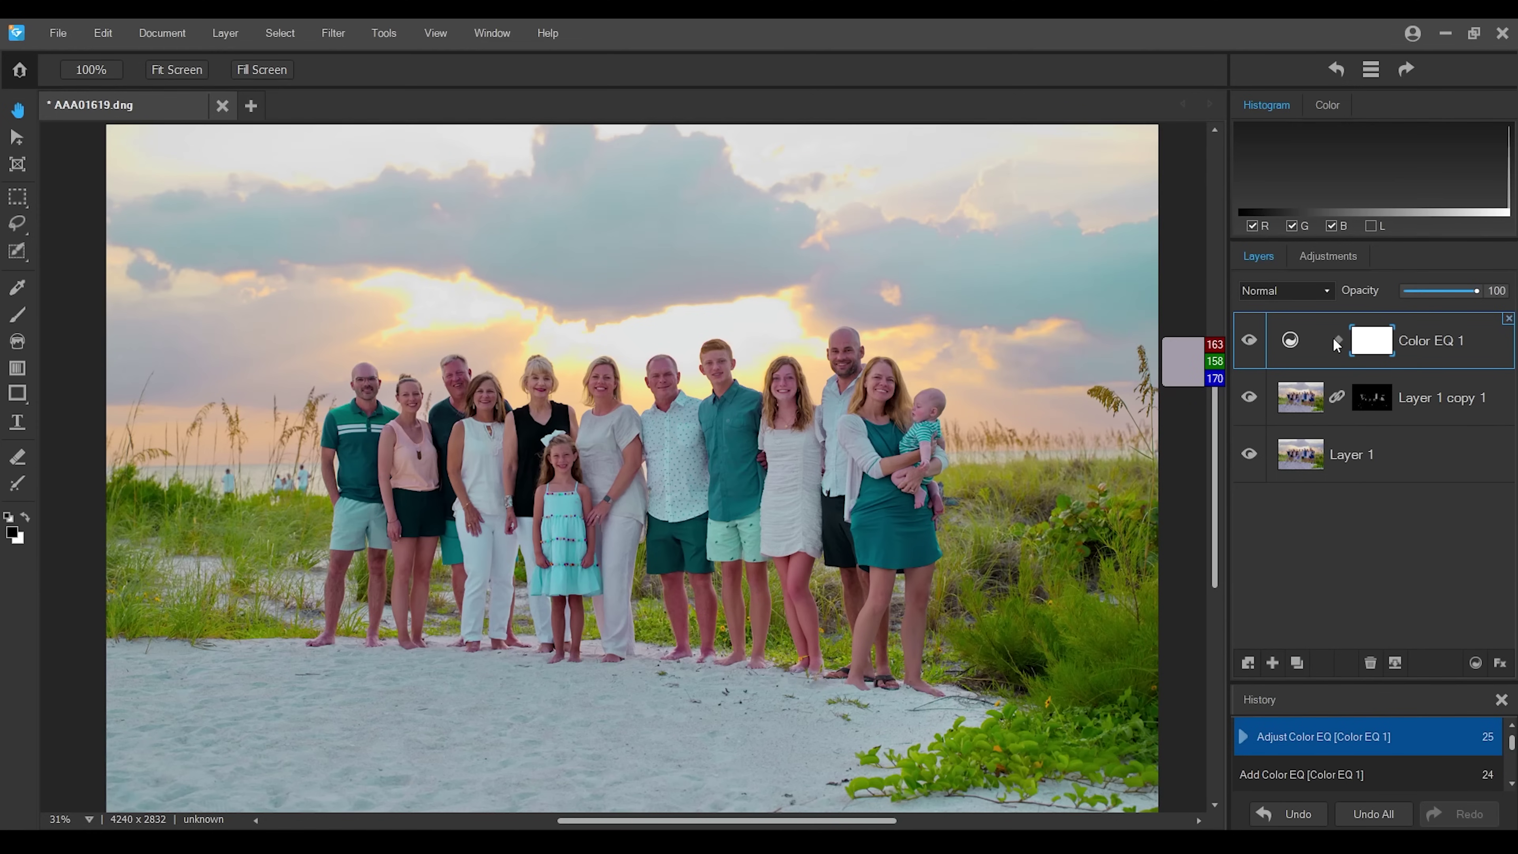
pyautogui.click(1338, 338)
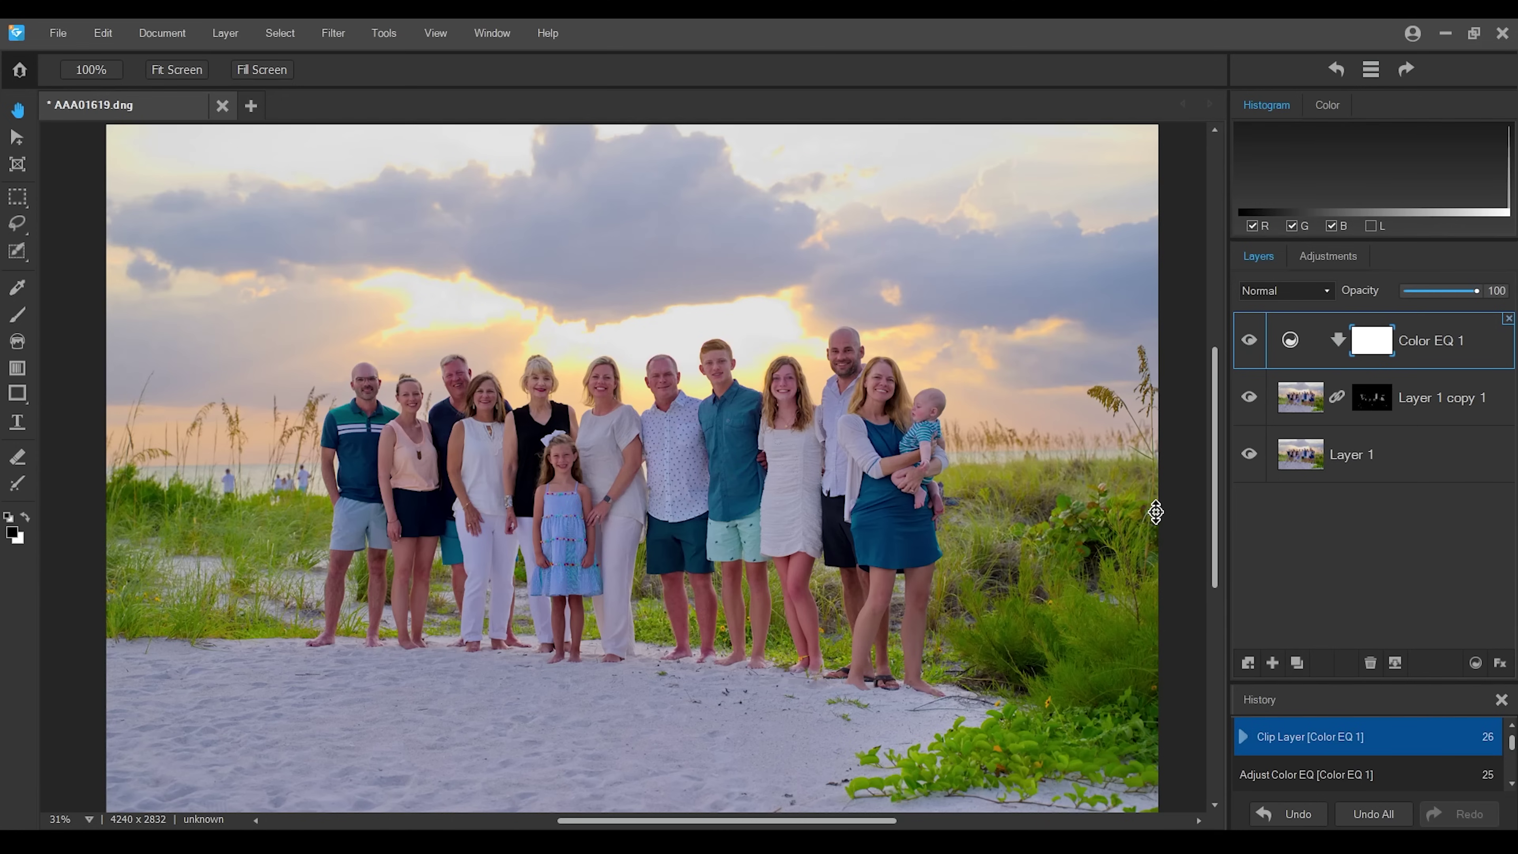
# On Layer 1 copy 1's mask, select everything except the woman's dress.
pyautogui.click(17, 198)
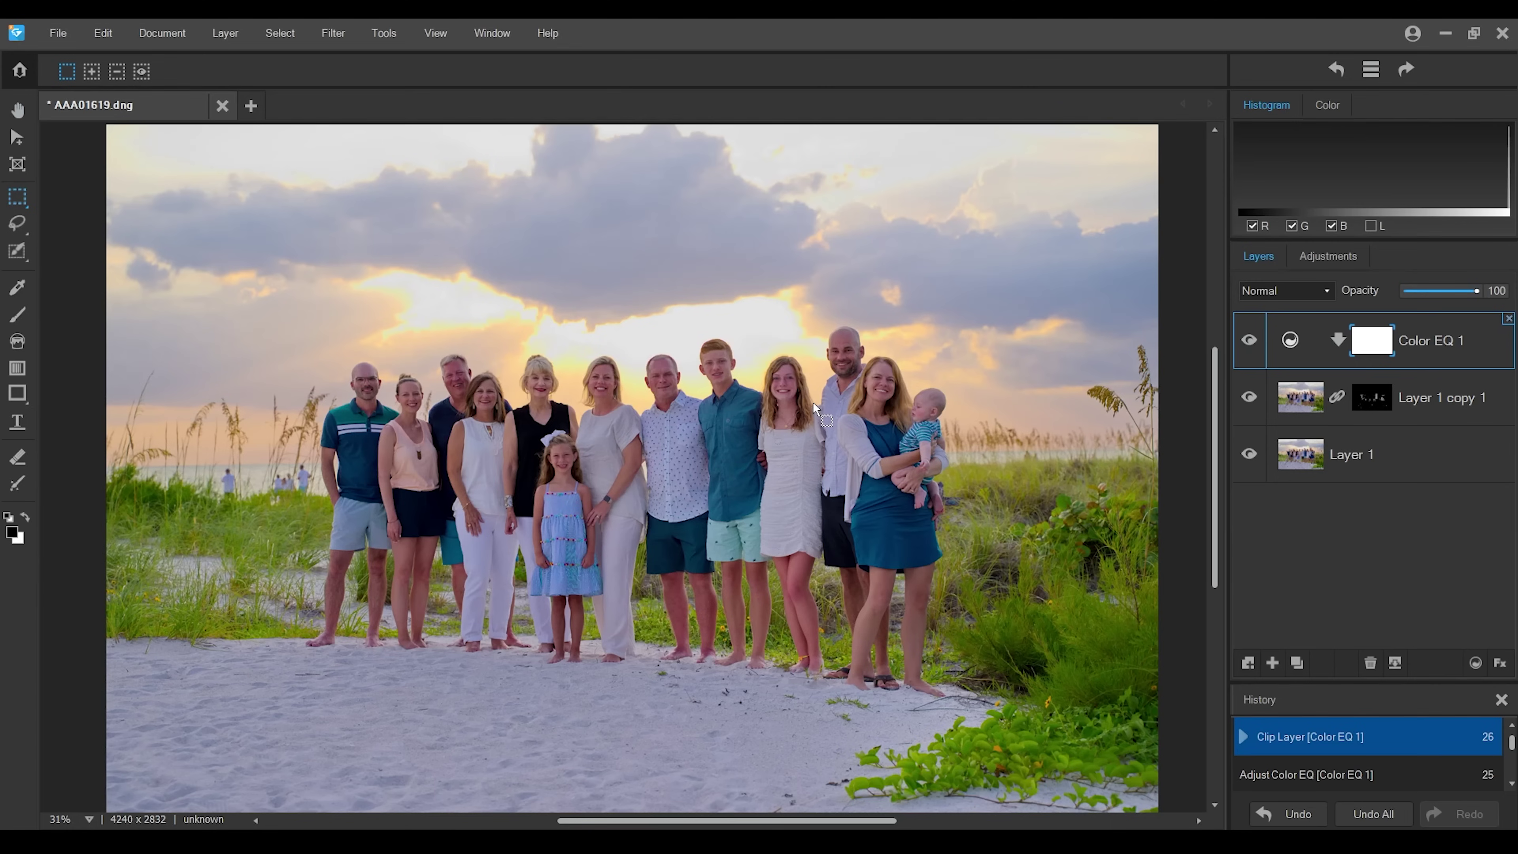
pyautogui.moveTo(842, 410); pyautogui.dragTo(960, 577)
pyautogui.click(1374, 390)
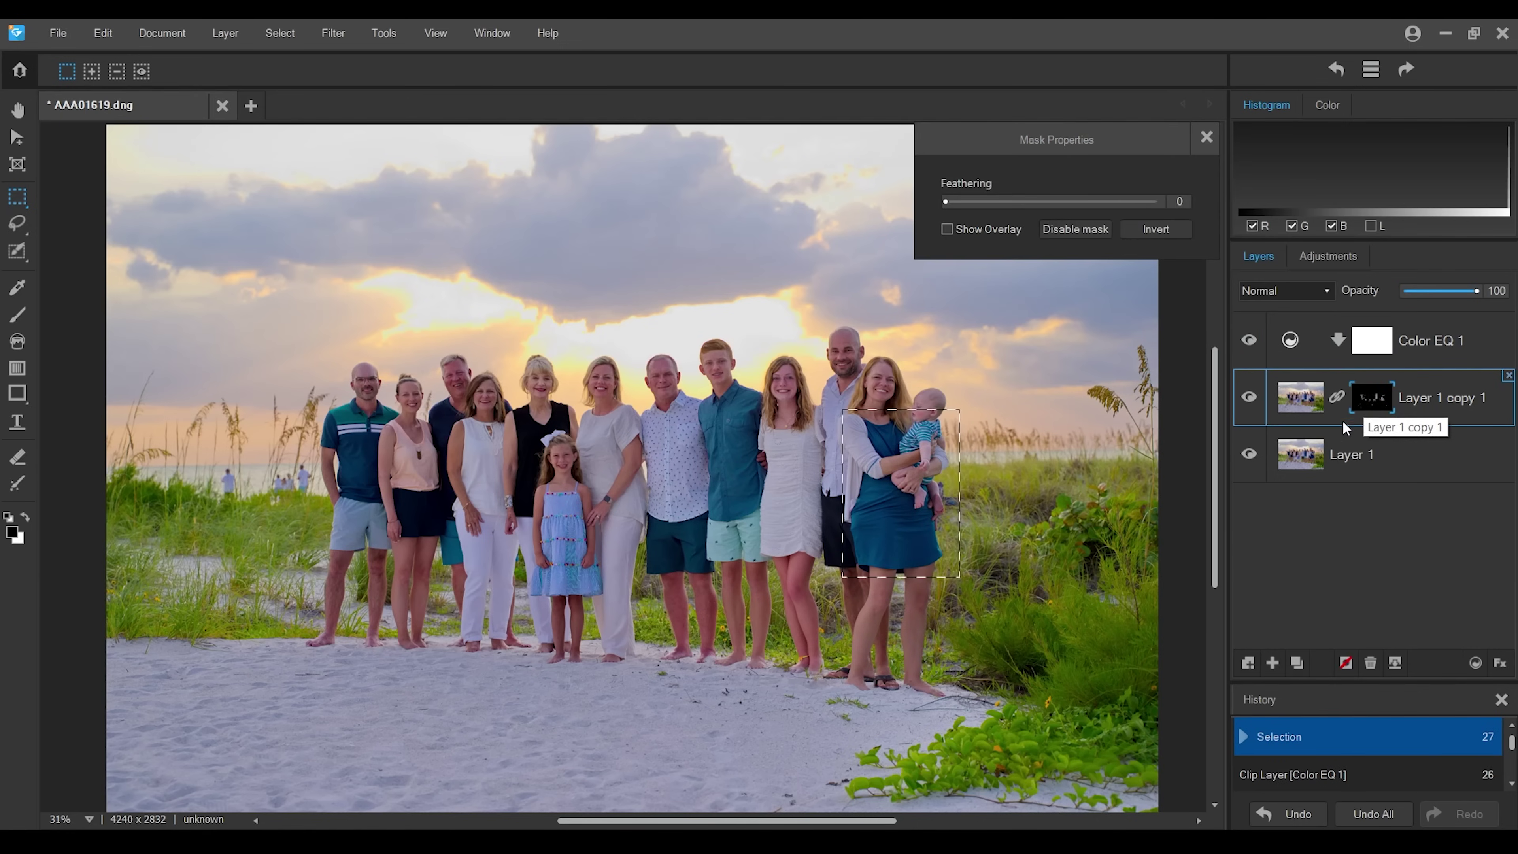
pyautogui.click(1206, 139)
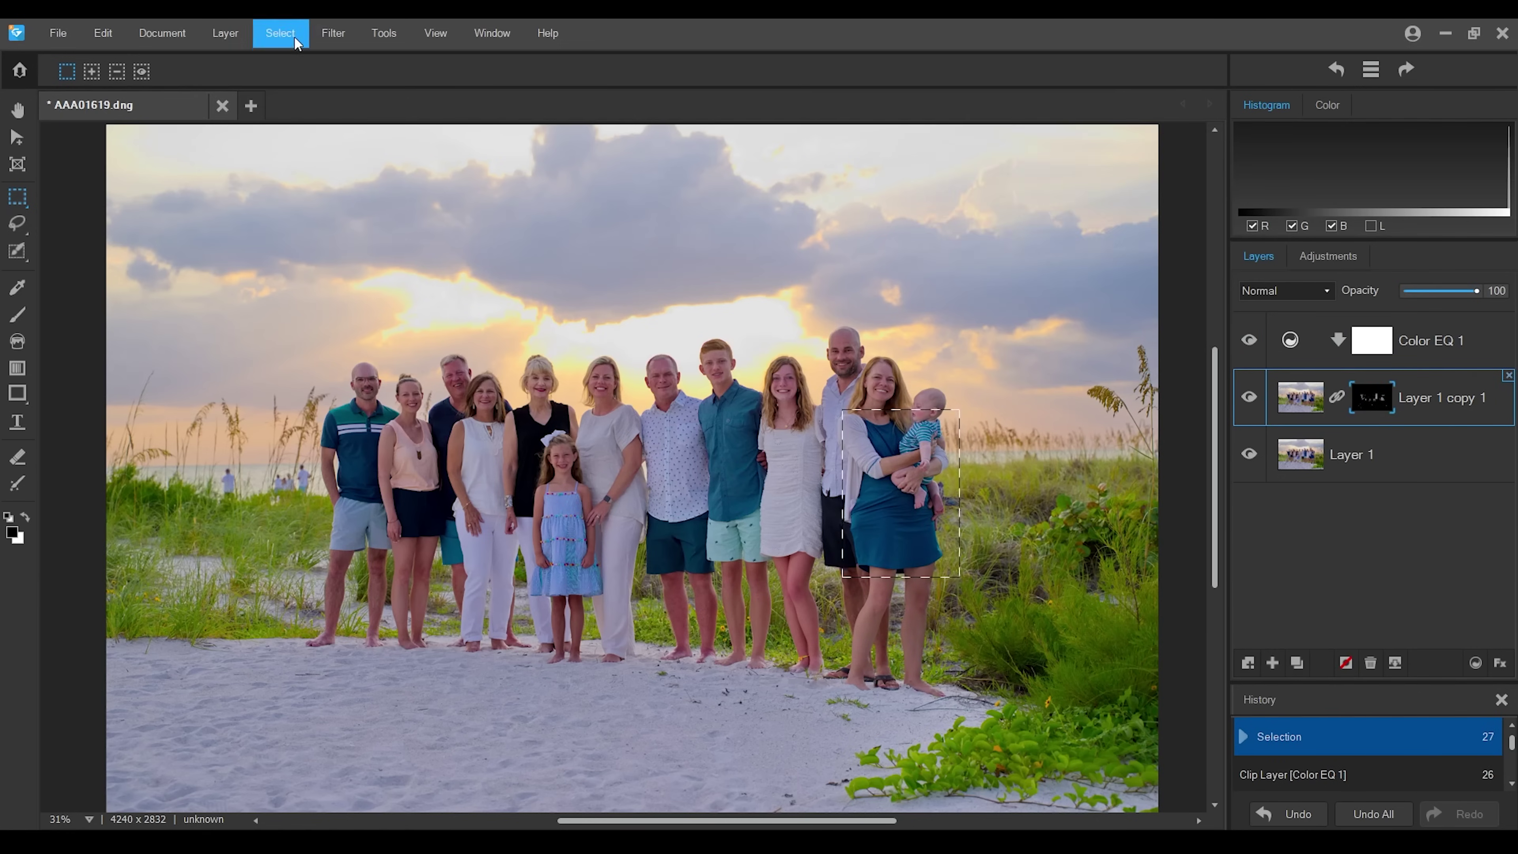
pyautogui.click(290, 34)
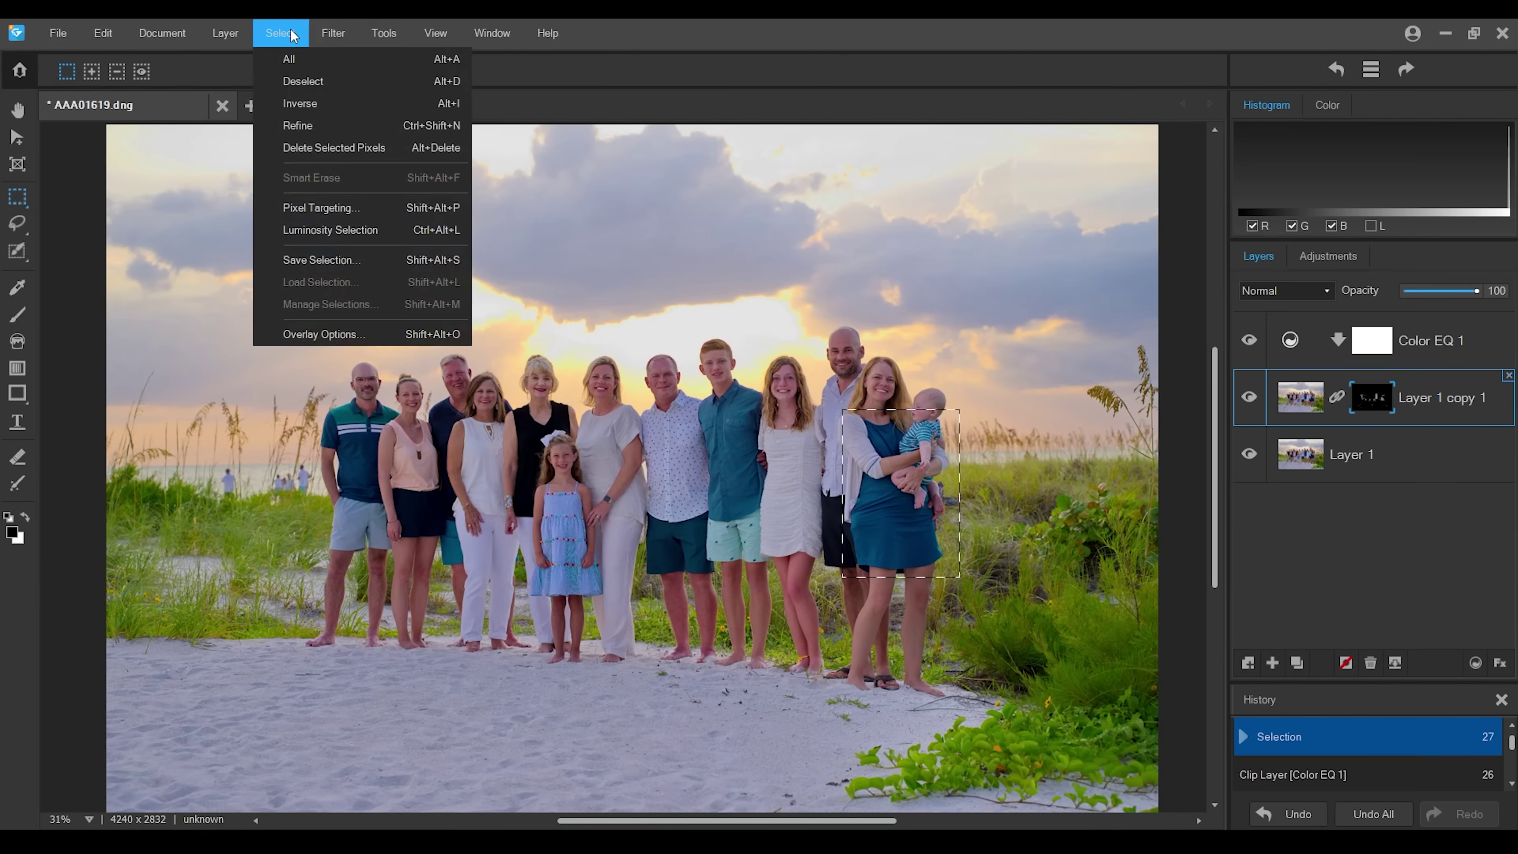
pyautogui.click(309, 88)
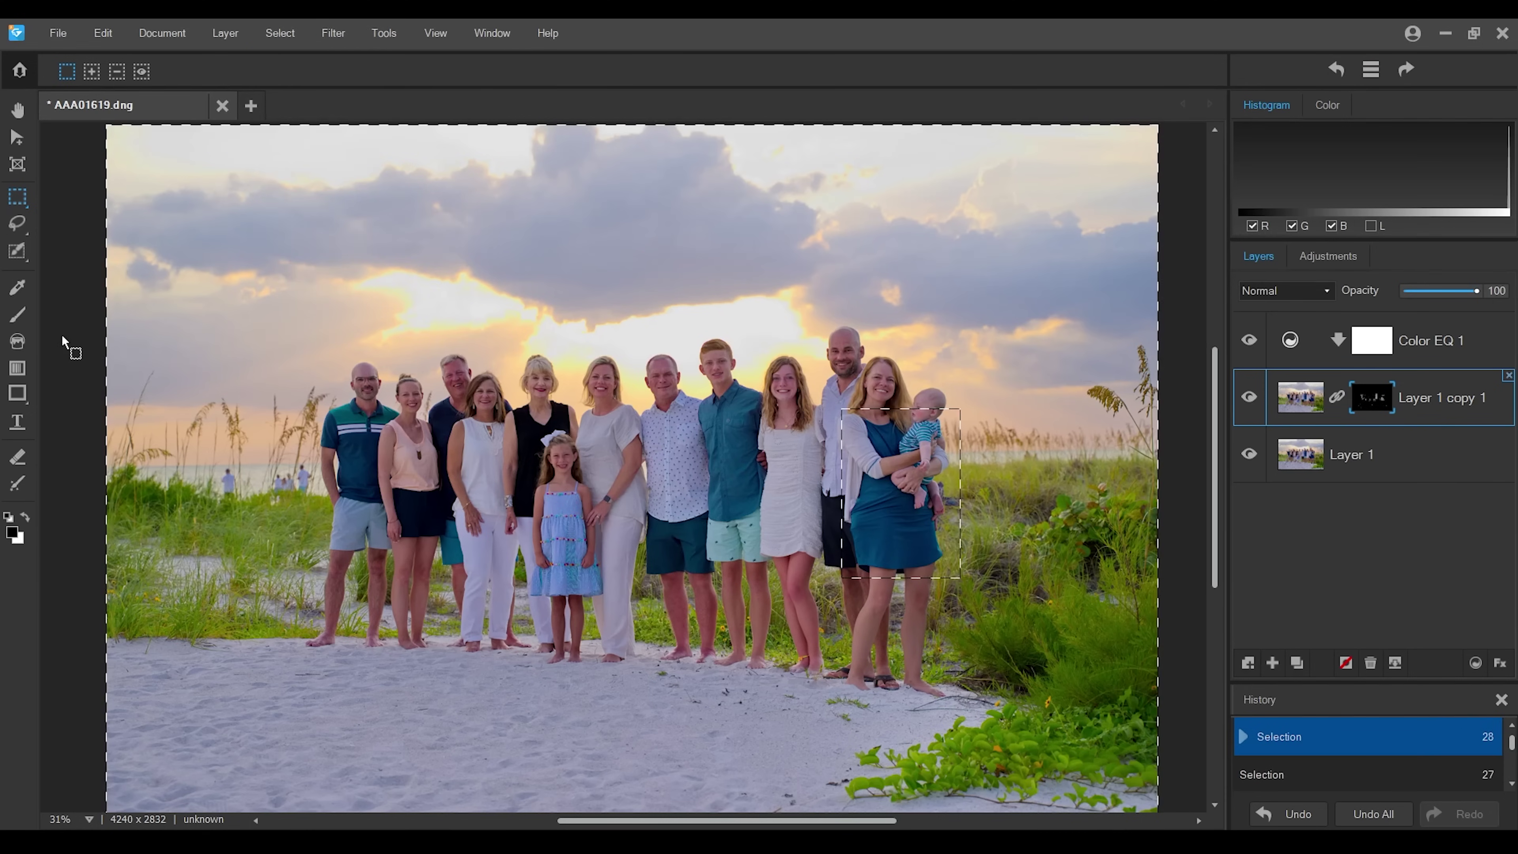
# Paint black with a 274 px brush over the boy's and leftmost man's shirts.
pyautogui.click(17, 314)
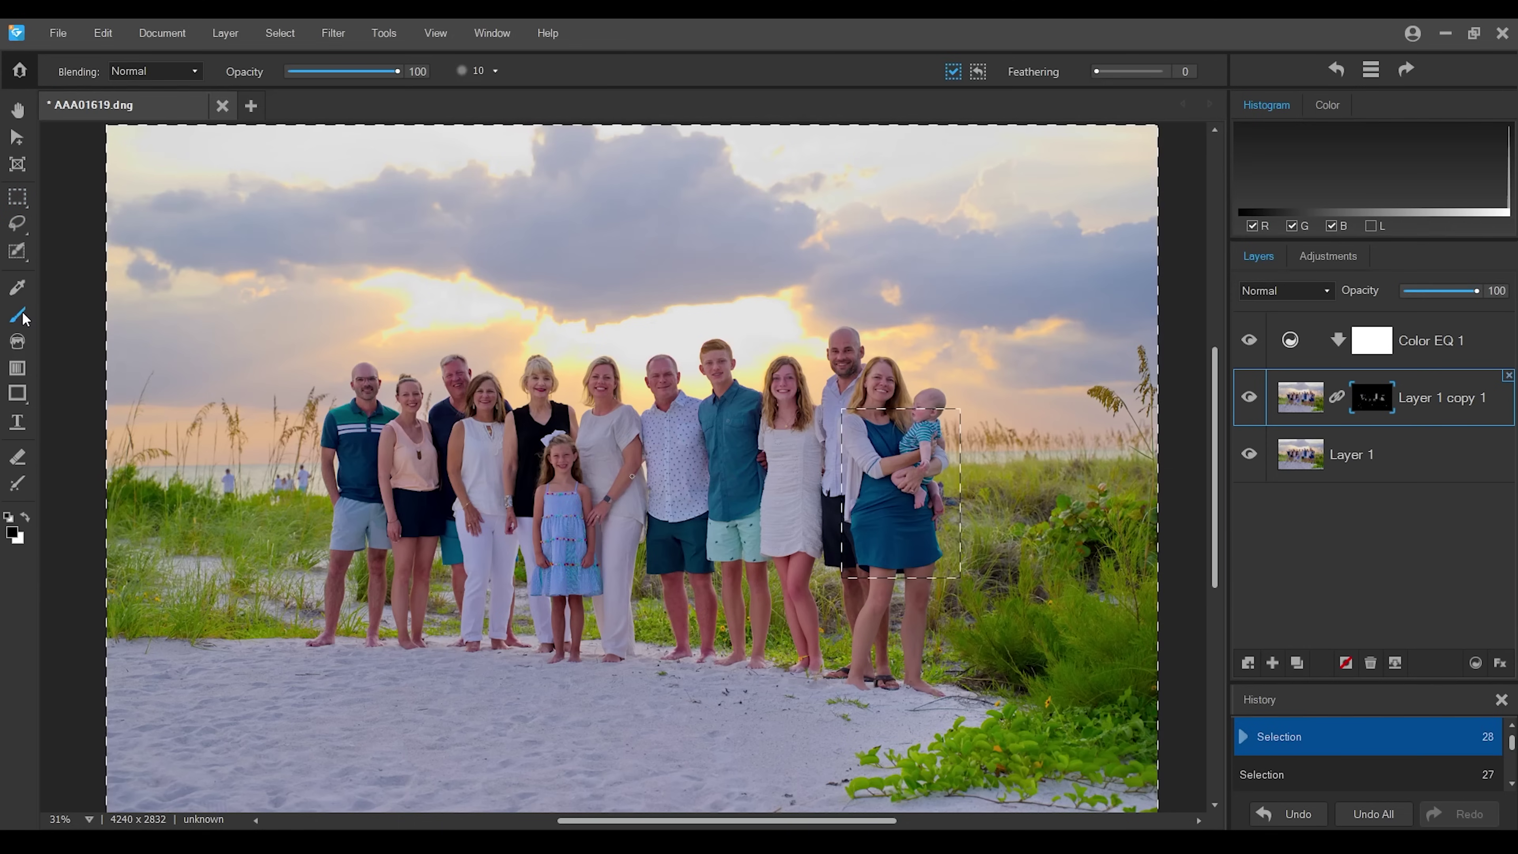
pyautogui.click(495, 71)
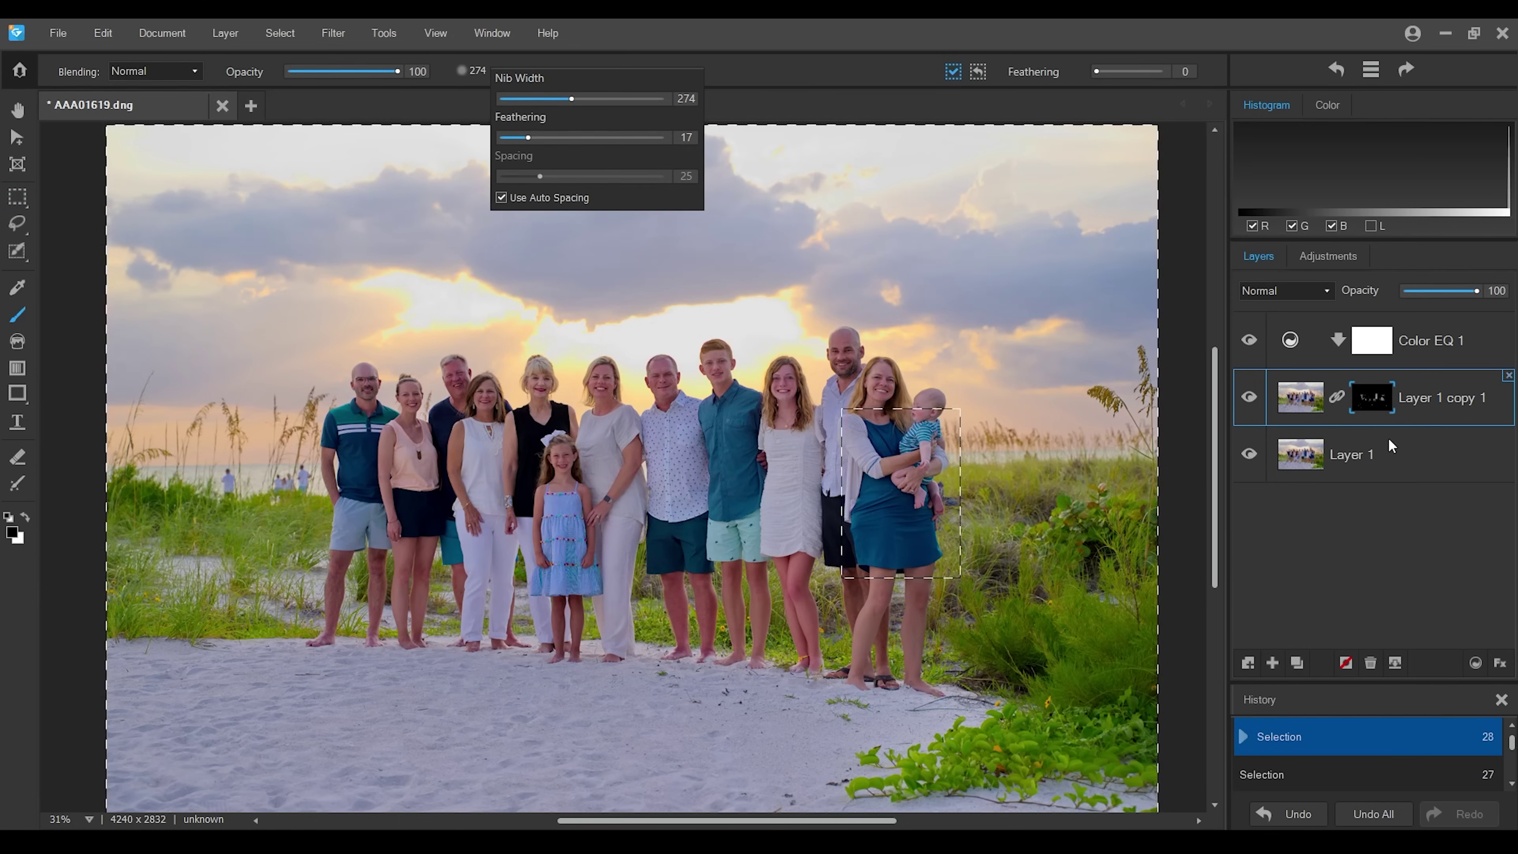
pyautogui.click(1328, 105)
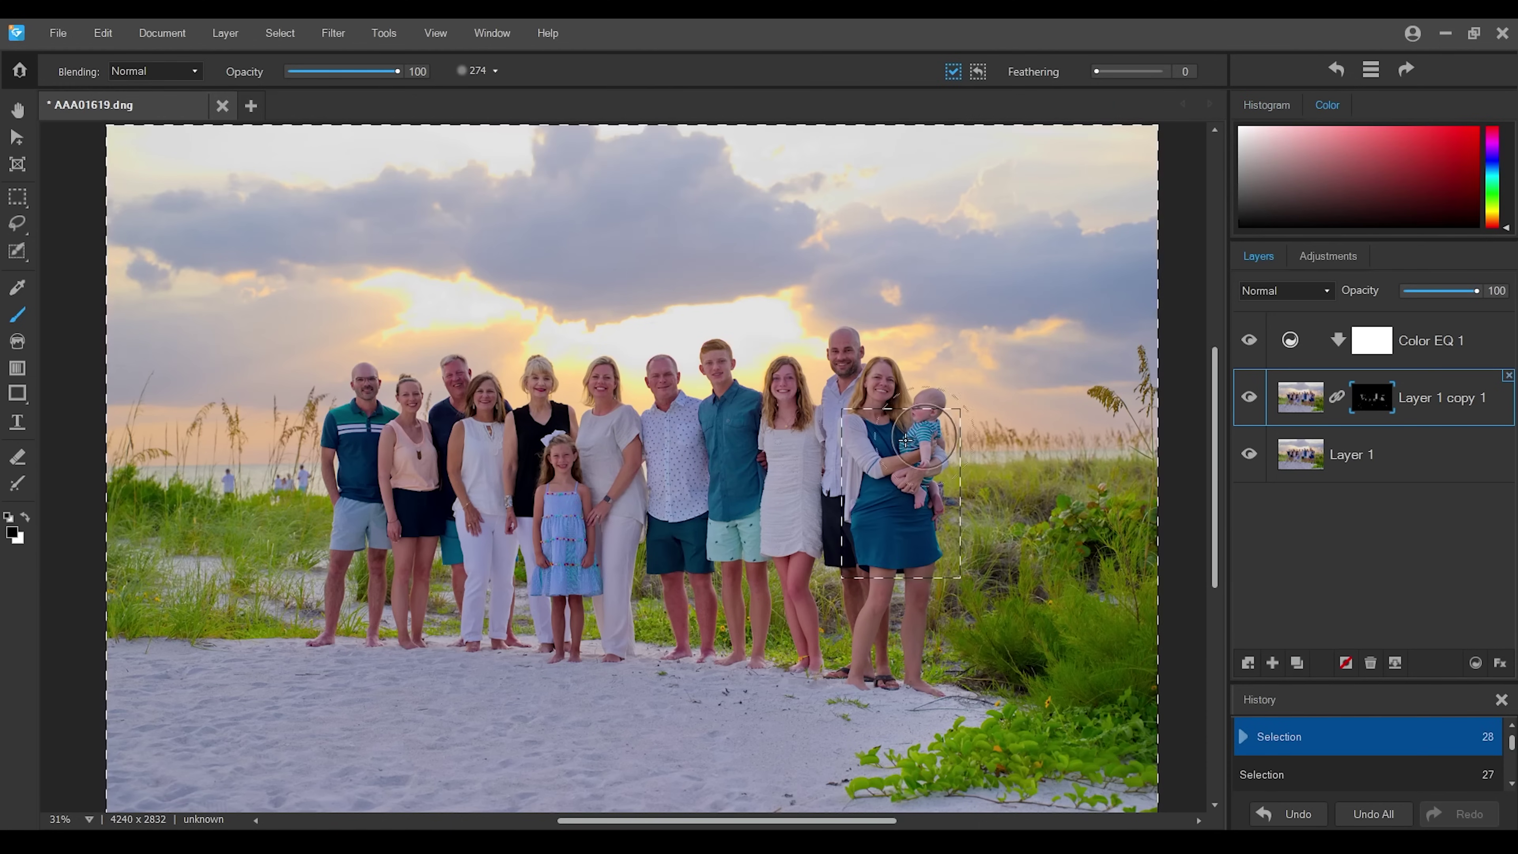
pyautogui.moveTo(693, 460)
pyautogui.mouseDown()
pyautogui.moveTo(714, 454)
pyautogui.moveTo(729, 472)
pyautogui.moveTo(735, 550)
pyautogui.moveTo(726, 472)
pyautogui.moveTo(771, 479)
pyautogui.moveTo(681, 526)
pyautogui.moveTo(775, 458)
pyautogui.mouseUp()
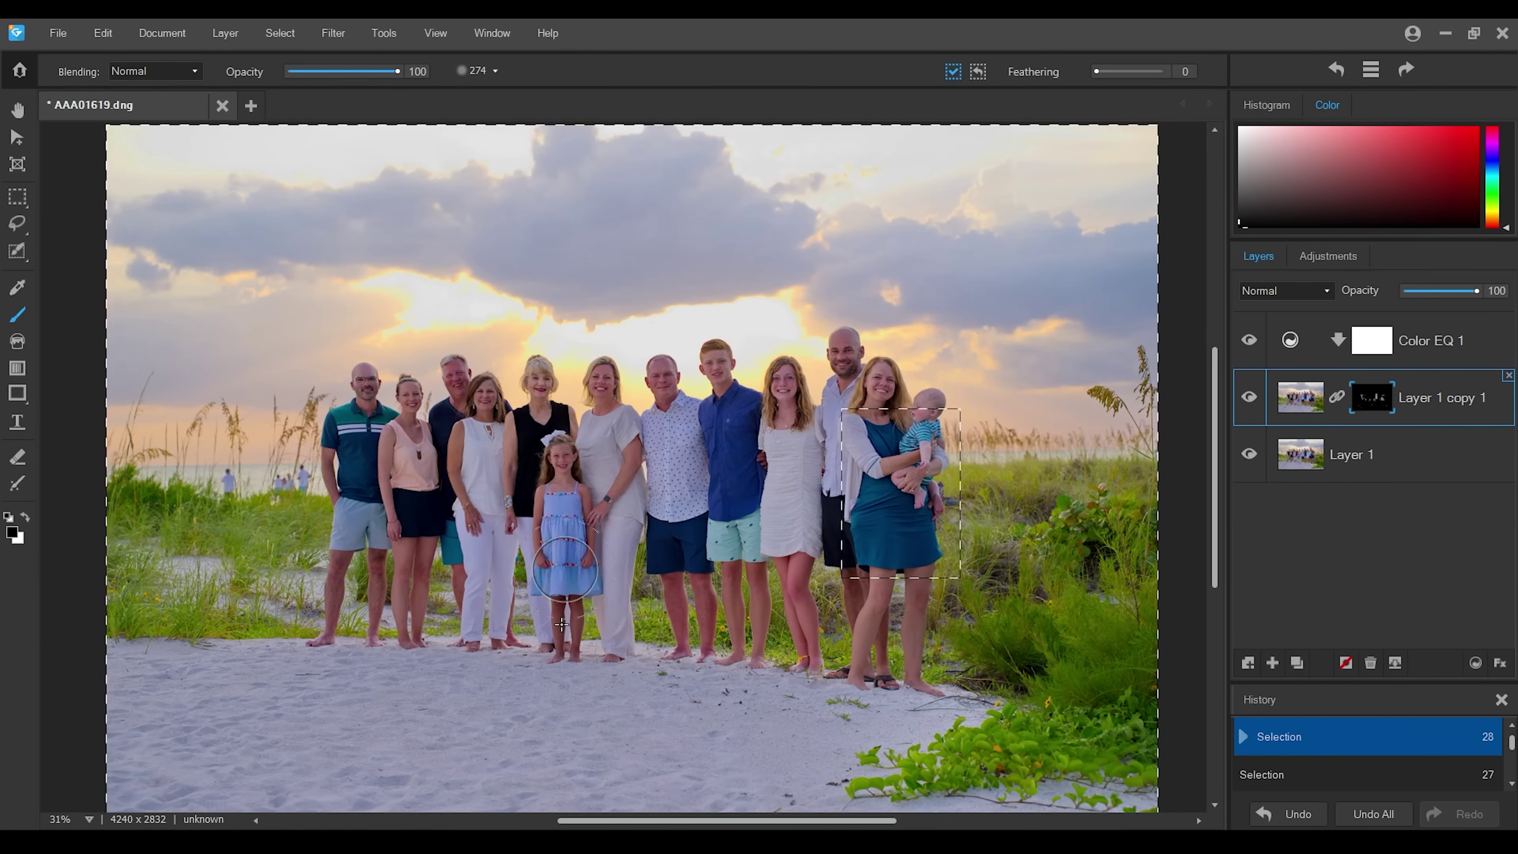
pyautogui.moveTo(418, 431)
pyautogui.mouseDown()
pyautogui.moveTo(335, 478)
pyautogui.moveTo(366, 476)
pyautogui.mouseUp()
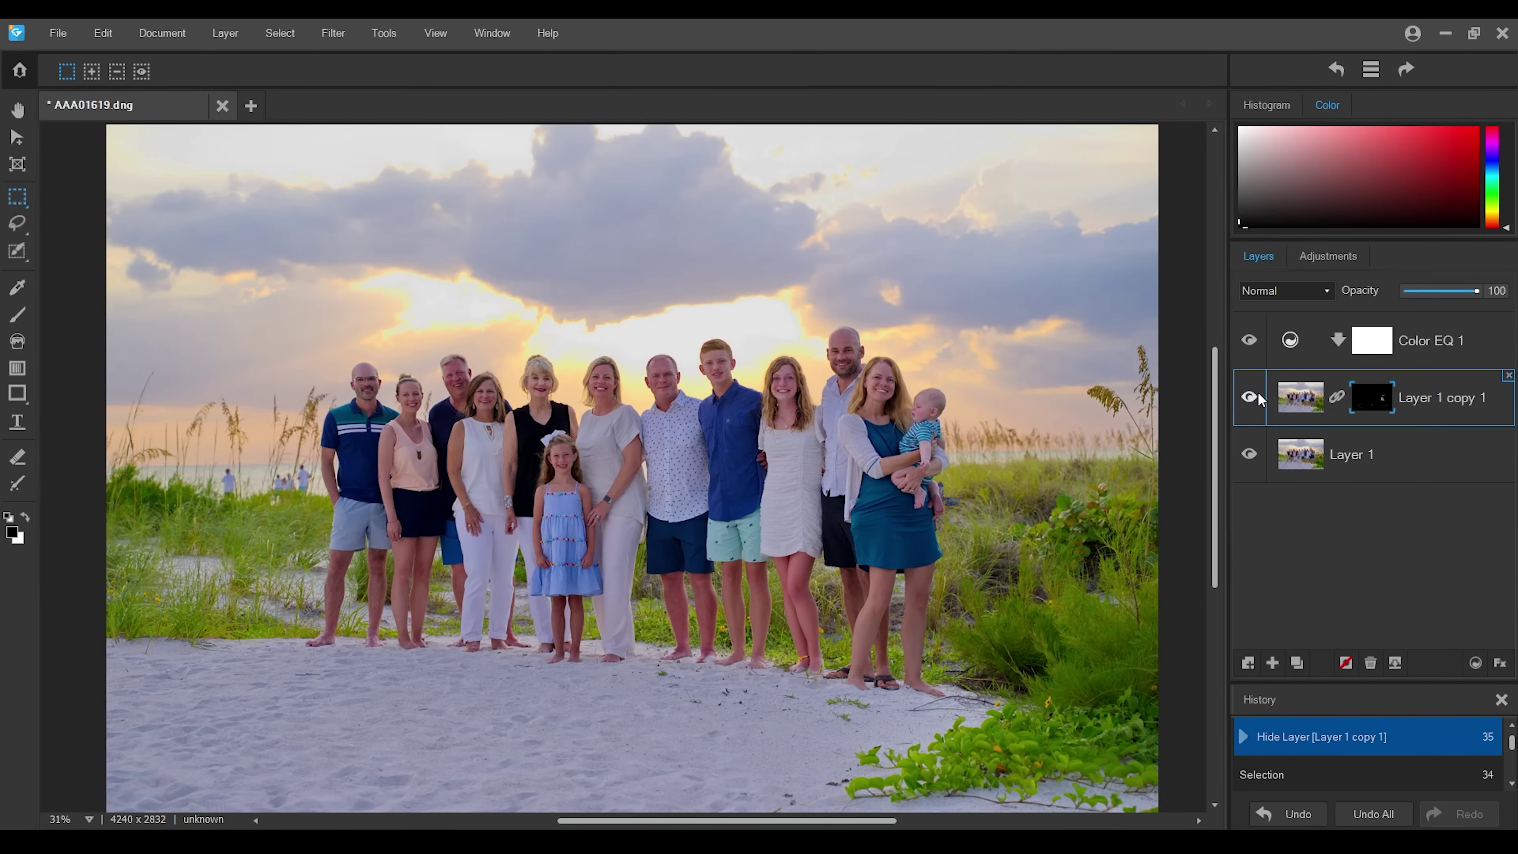
# Unhide Layer 1 copy 1, then open Filter > Geometry > Liquify and close it unchanged.
pyautogui.click(1257, 398)
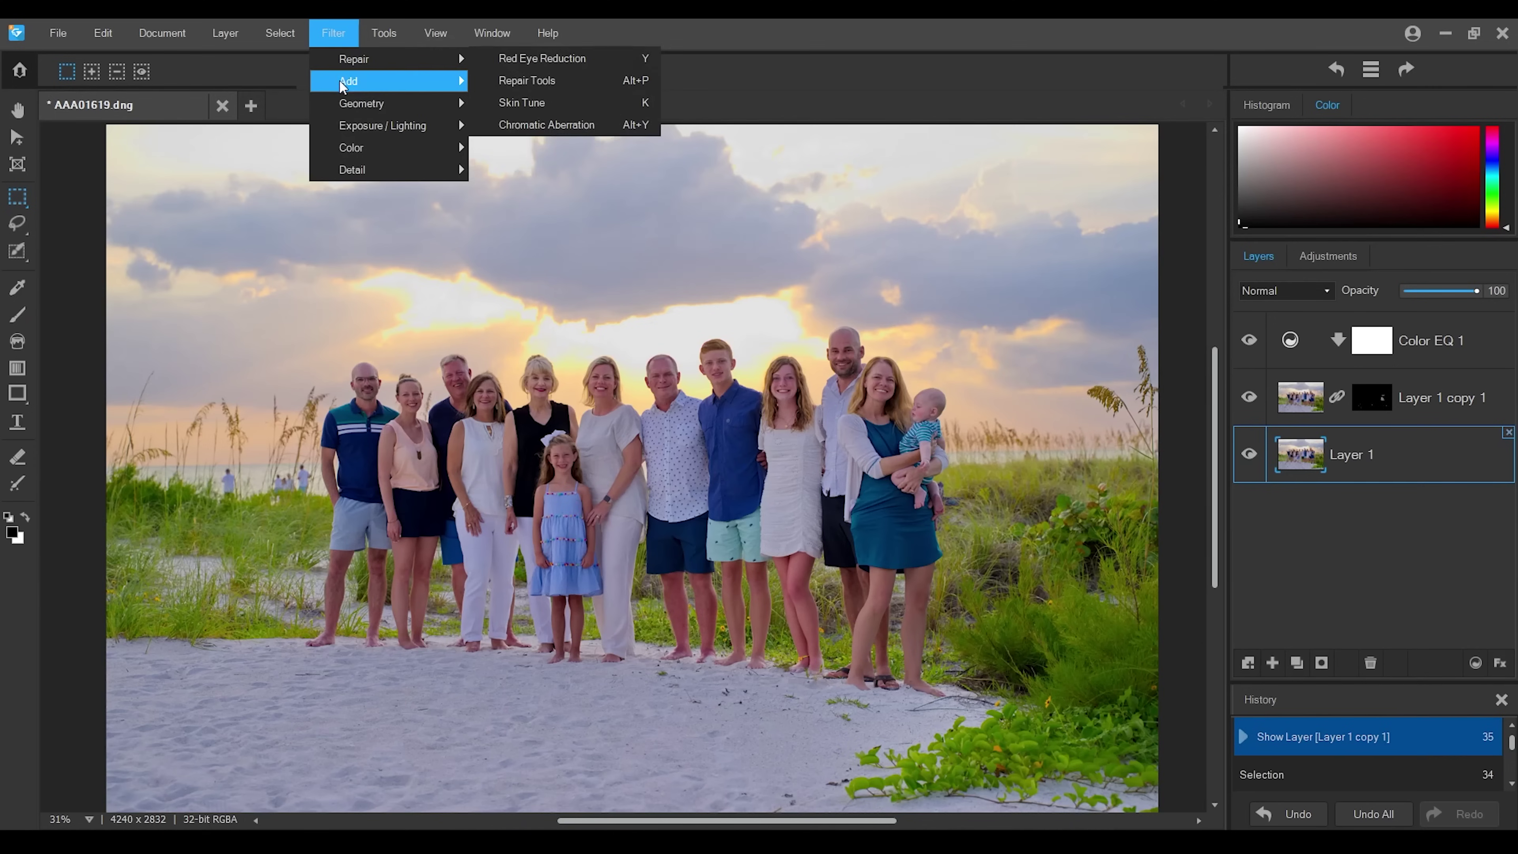
pyautogui.moveTo(343, 109)
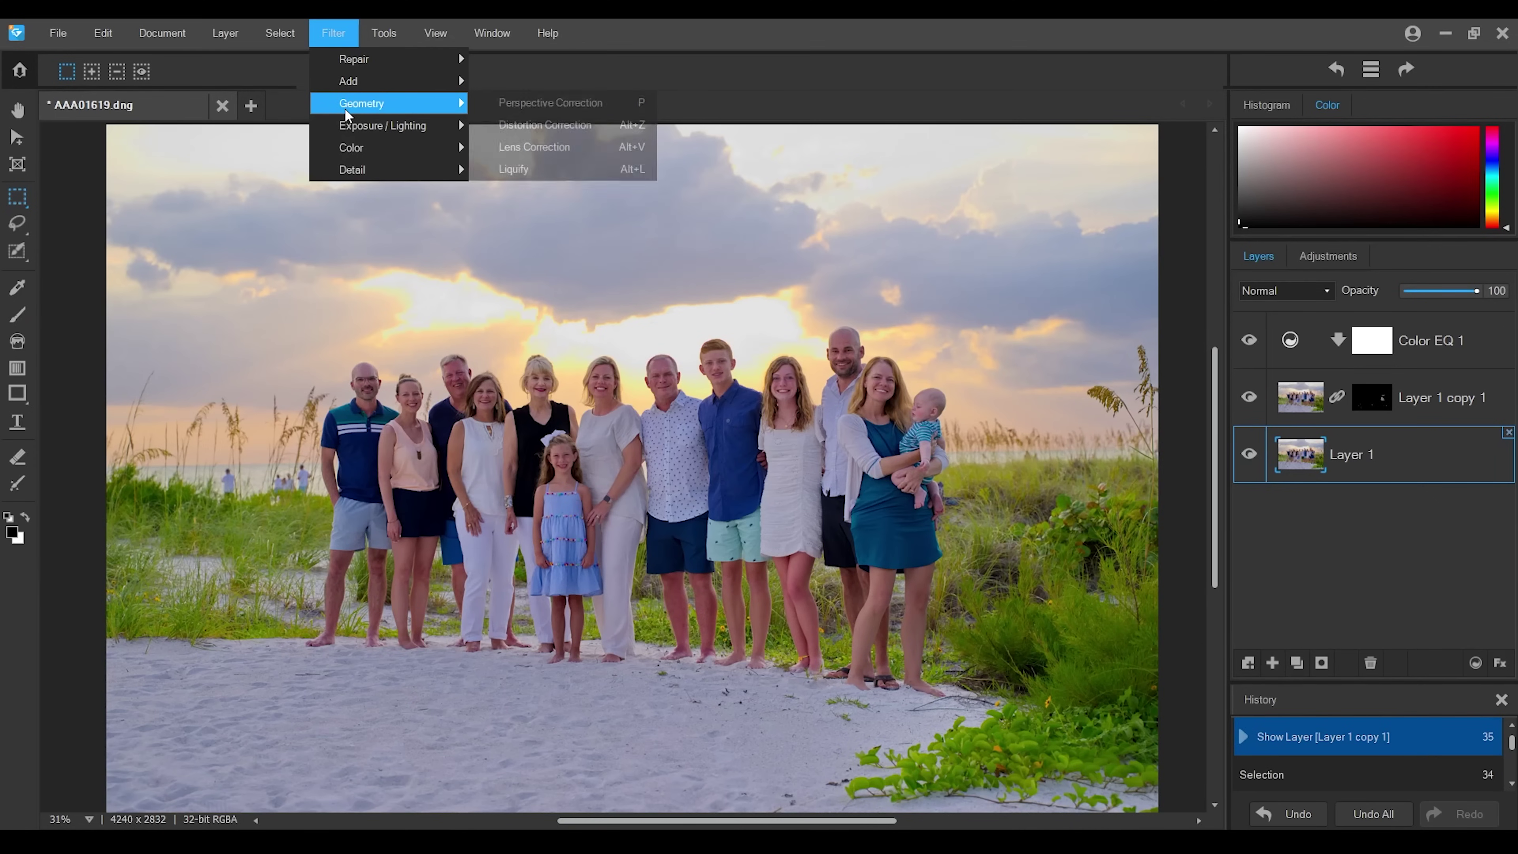
pyautogui.click(515, 174)
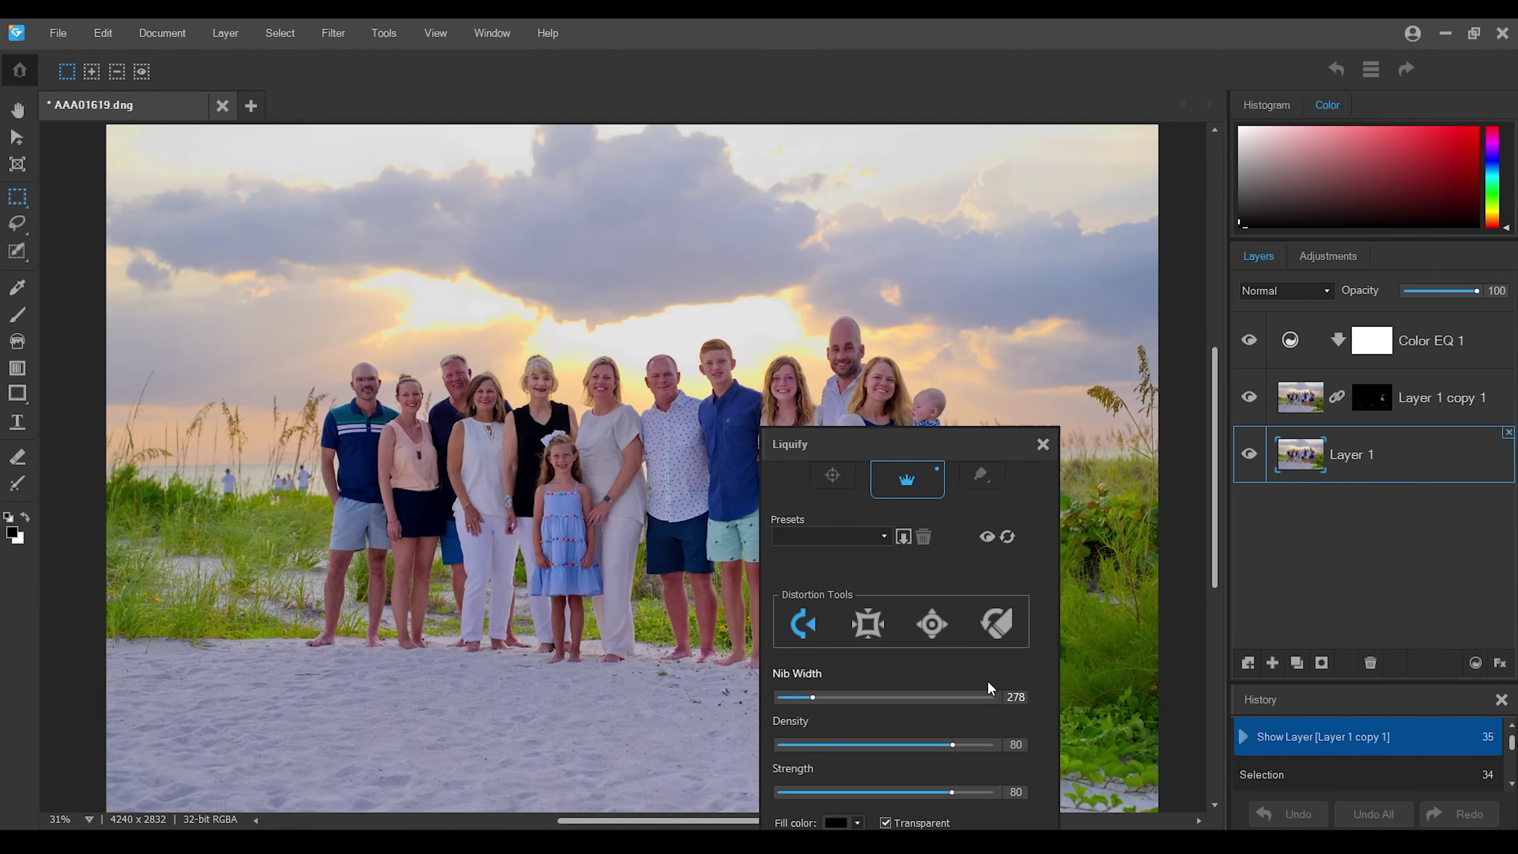
pyautogui.click(1043, 444)
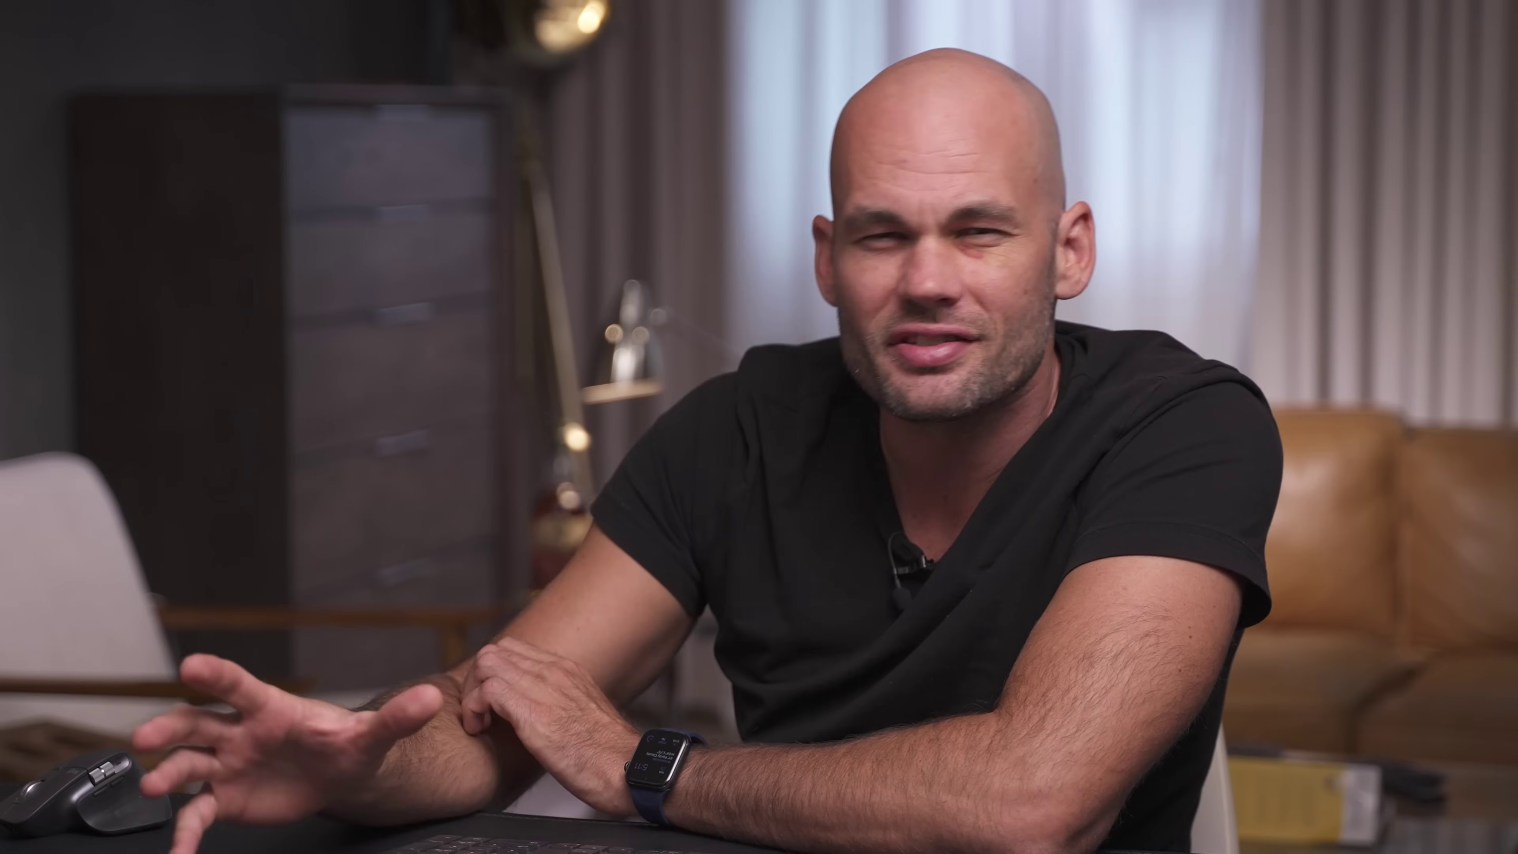